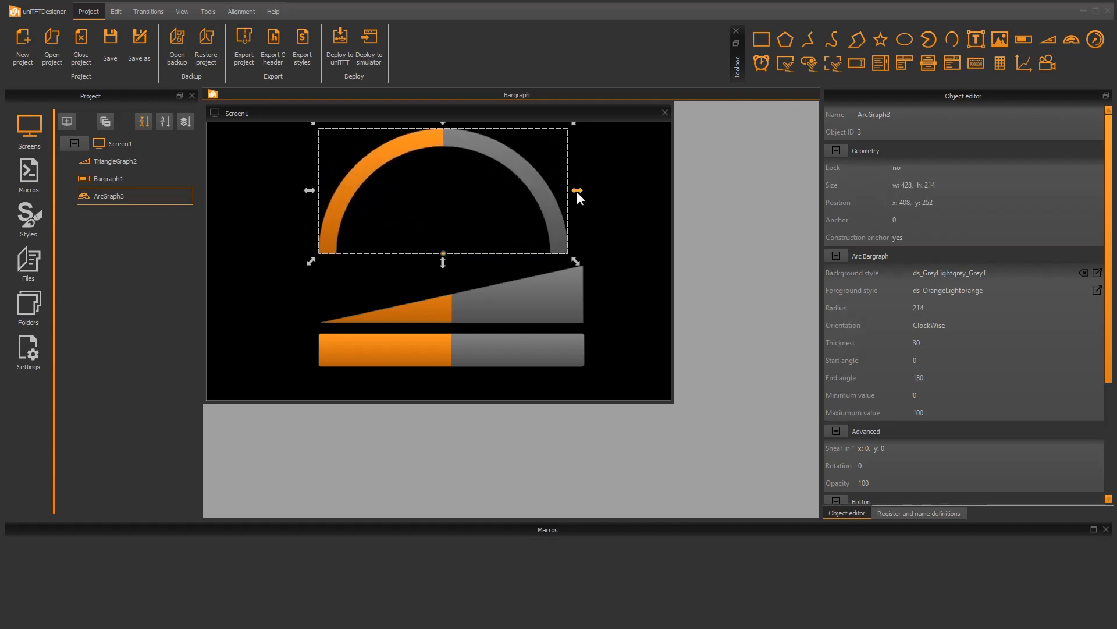
Enlarge the arc bargraph to about 454 × 227 and place it at about x 433, y 246
{"action": "left_click", "coordinate": [617, 209]}
{"action": "left_click", "coordinate": [554, 185]}
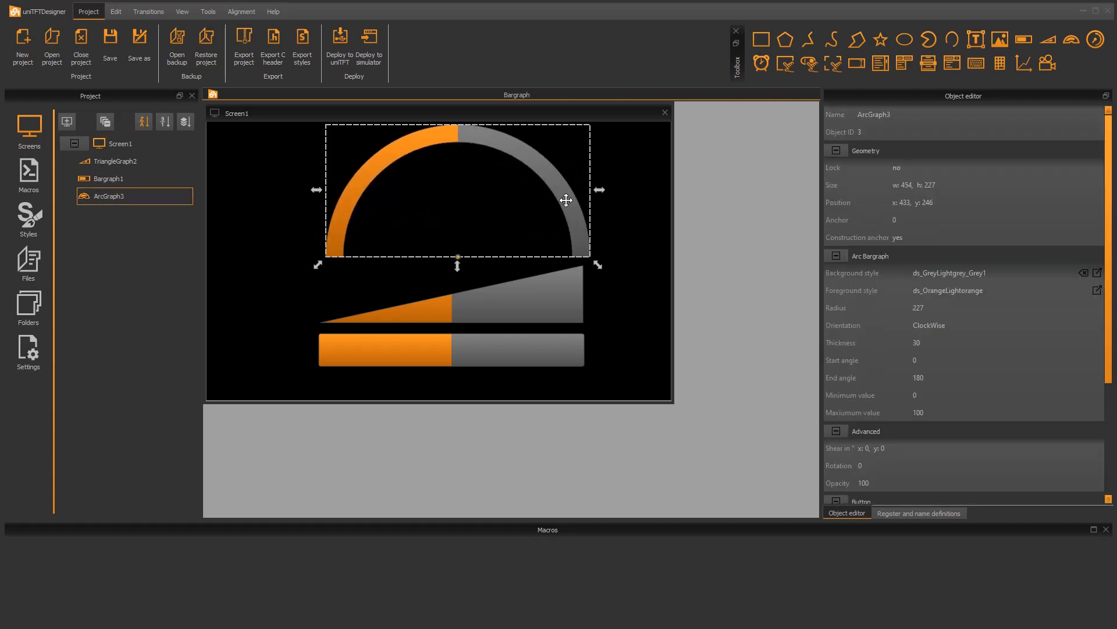
Set the foreground style of the rectangular bargraph to ds_Green
{"action": "left_click", "coordinate": [509, 353]}
{"action": "left_click", "coordinate": [986, 272]}
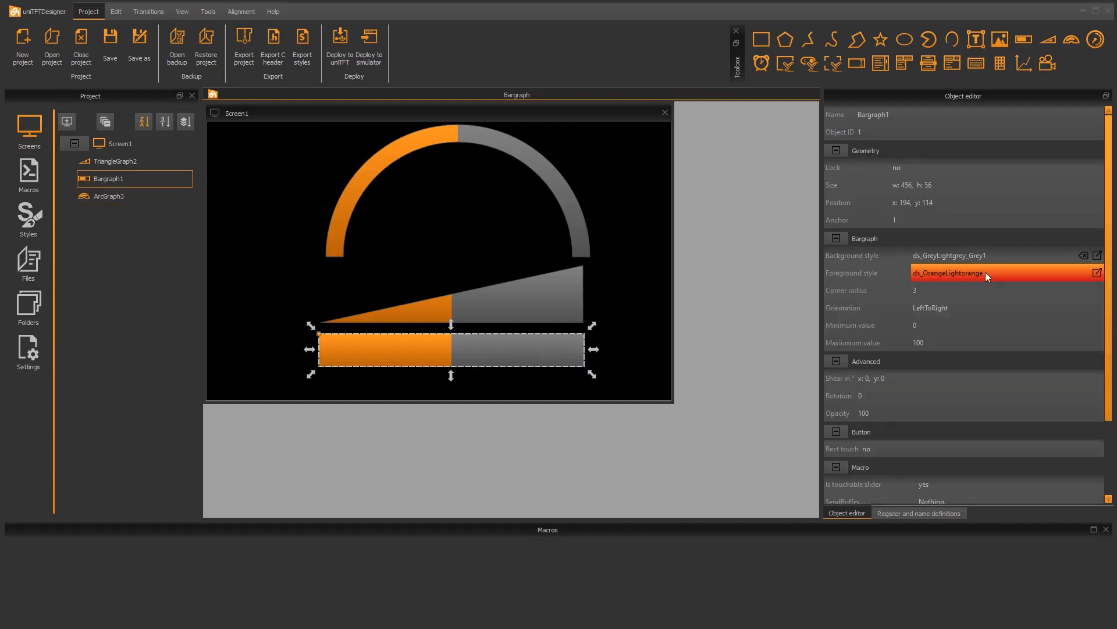
{"action": "left_click", "coordinate": [972, 273]}
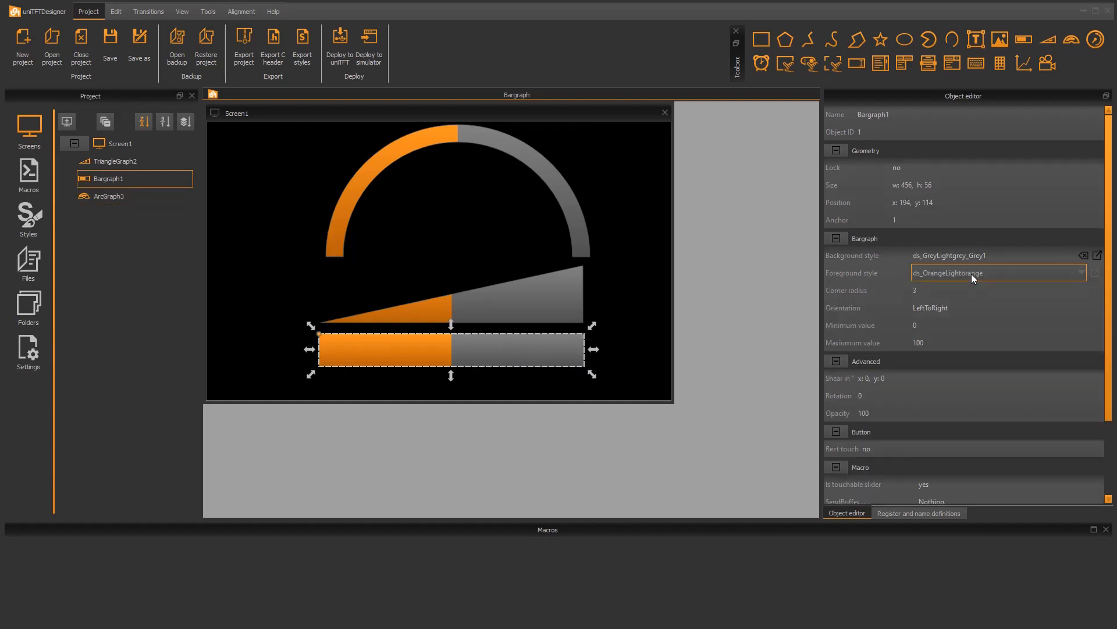
{"action": "left_click", "coordinate": [972, 274]}
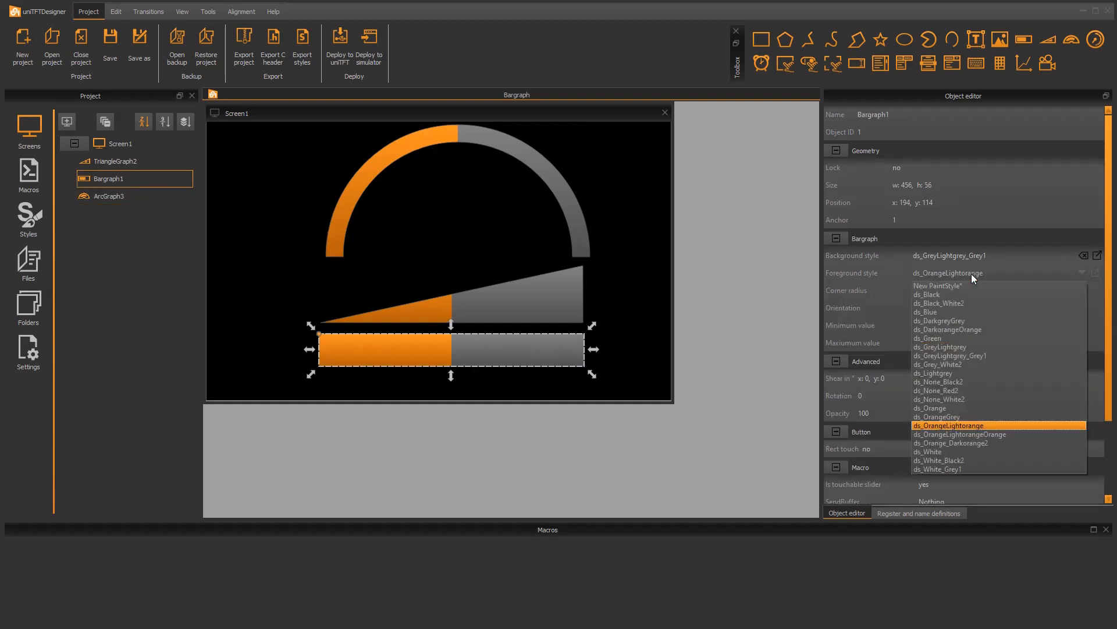
{"action": "left_click", "coordinate": [958, 338]}
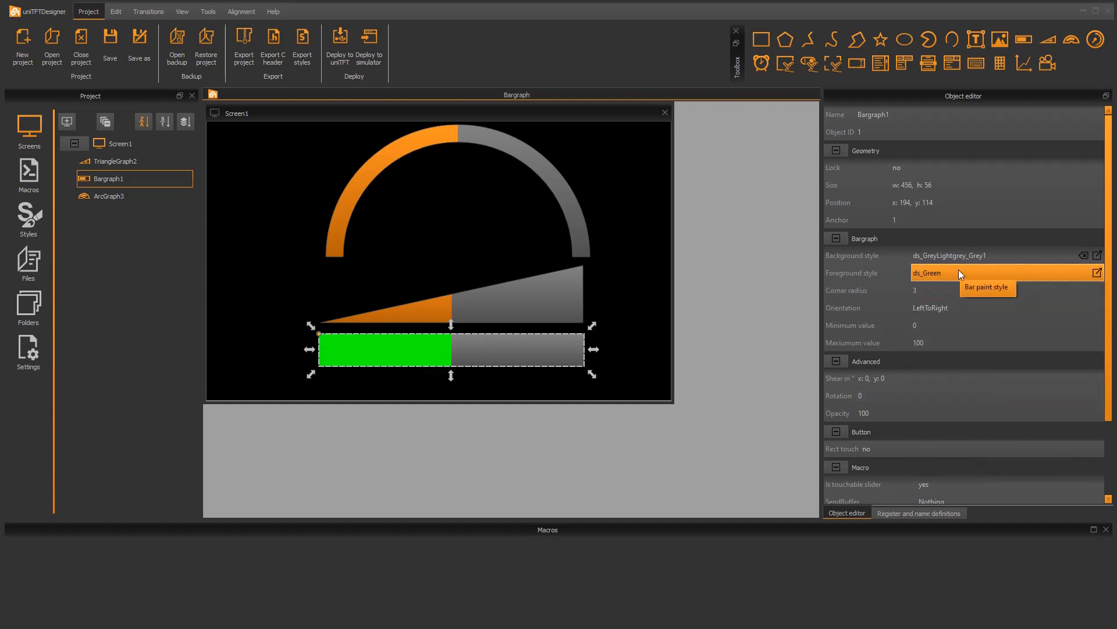
Set the corner radius of the rectangular bargraph to 10
{"action": "left_click", "coordinate": [938, 294]}
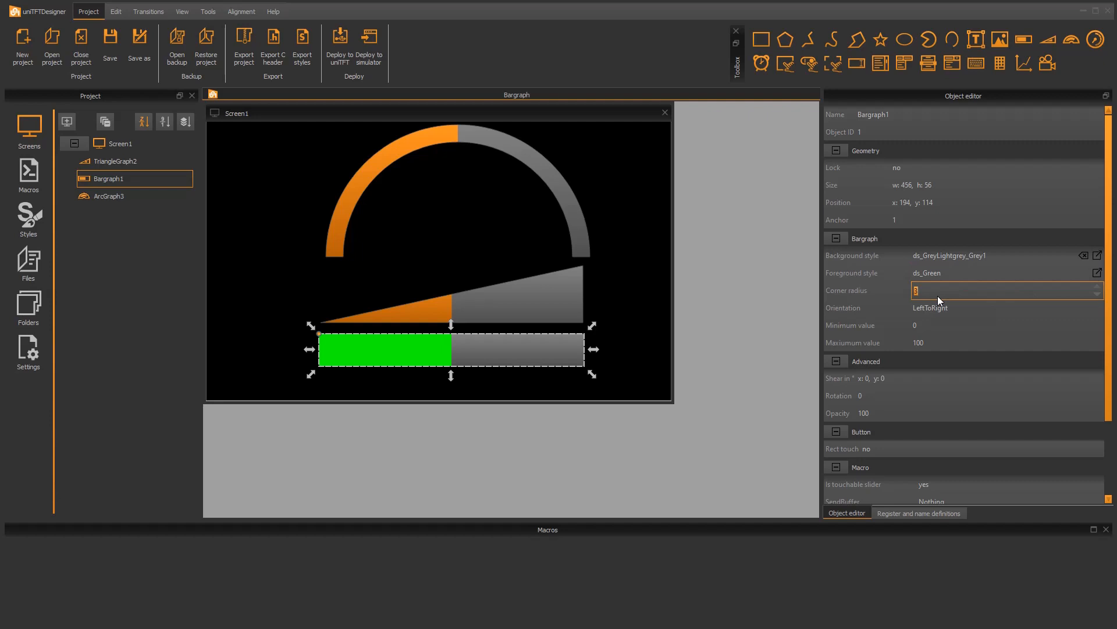
{"action": "type", "text": "10"}
{"action": "key", "text": "Return"}
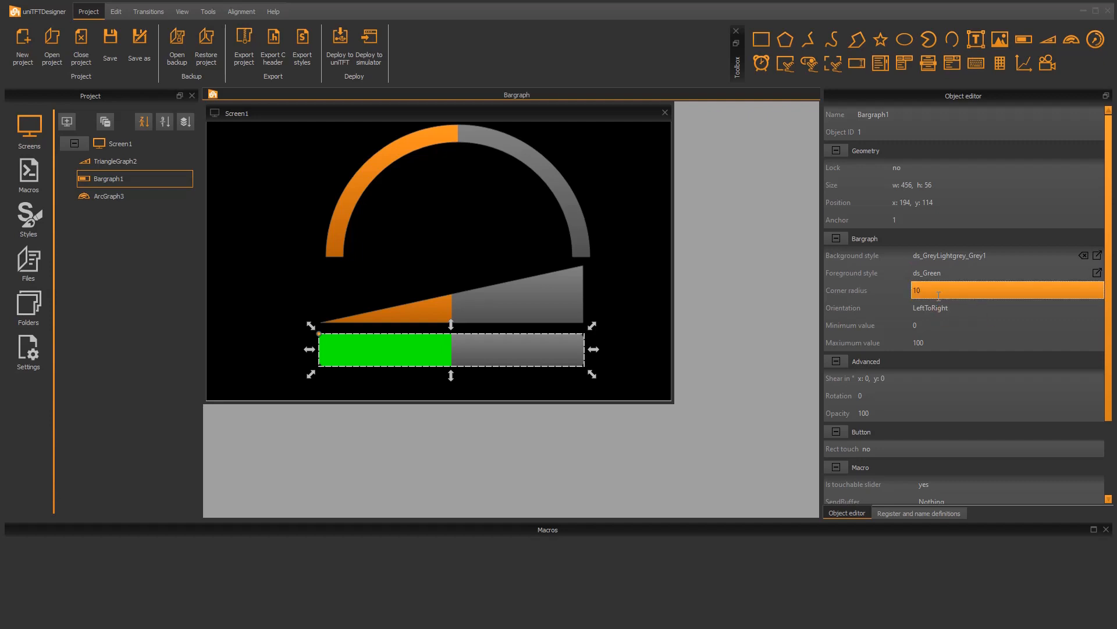
Set the thickness of the arc bargraph to 60
{"action": "left_click", "coordinate": [552, 168]}
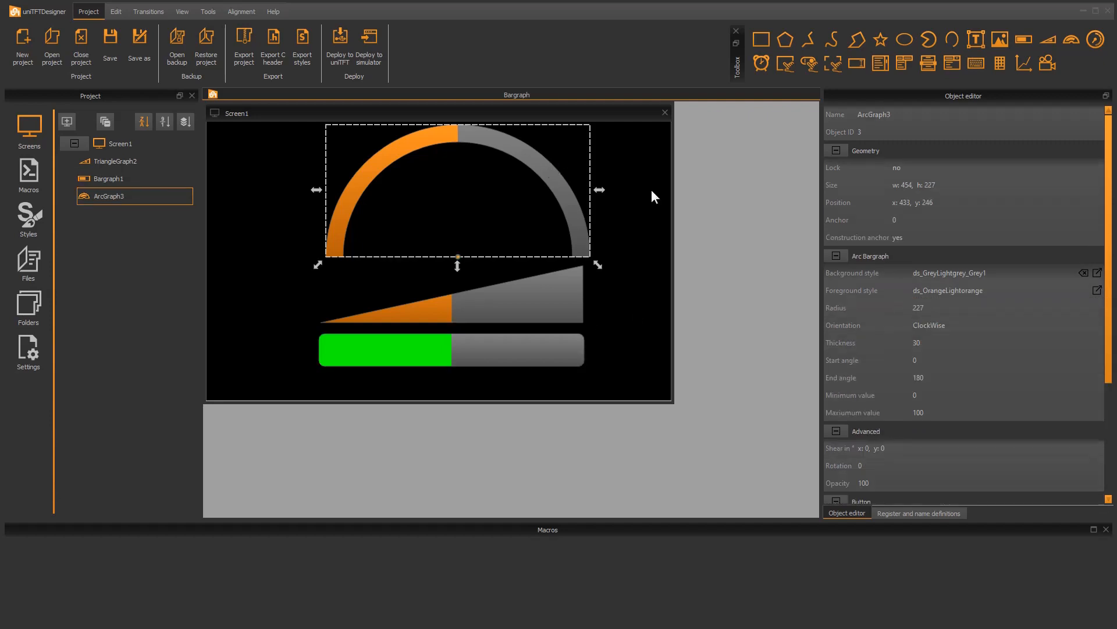
{"action": "left_click", "coordinate": [919, 345]}
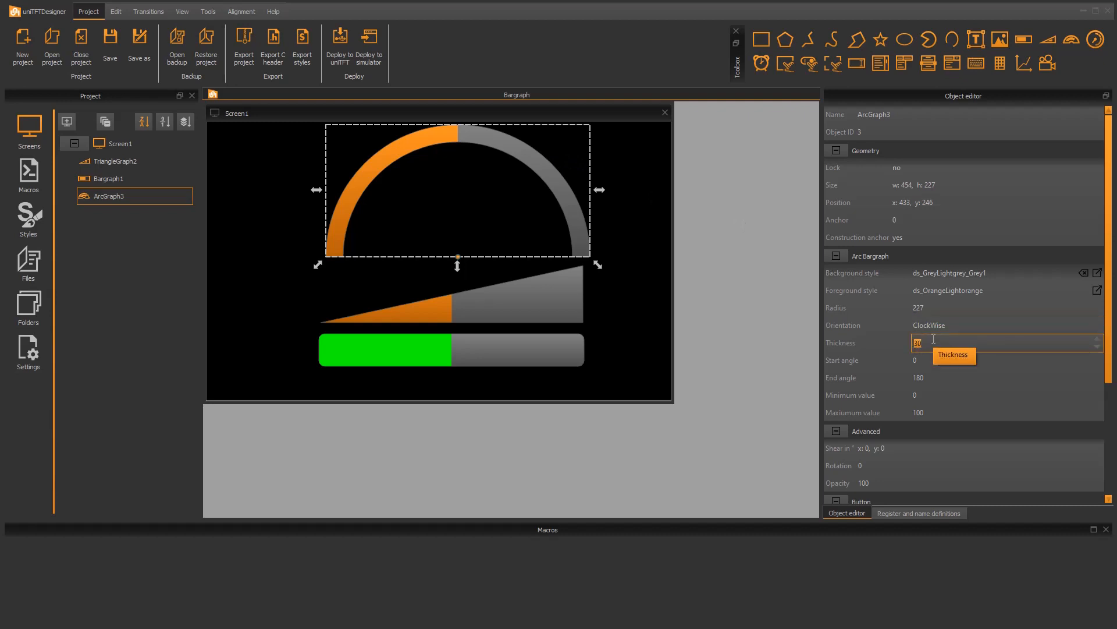
{"action": "type", "text": "60"}
{"action": "key", "text": "Return"}
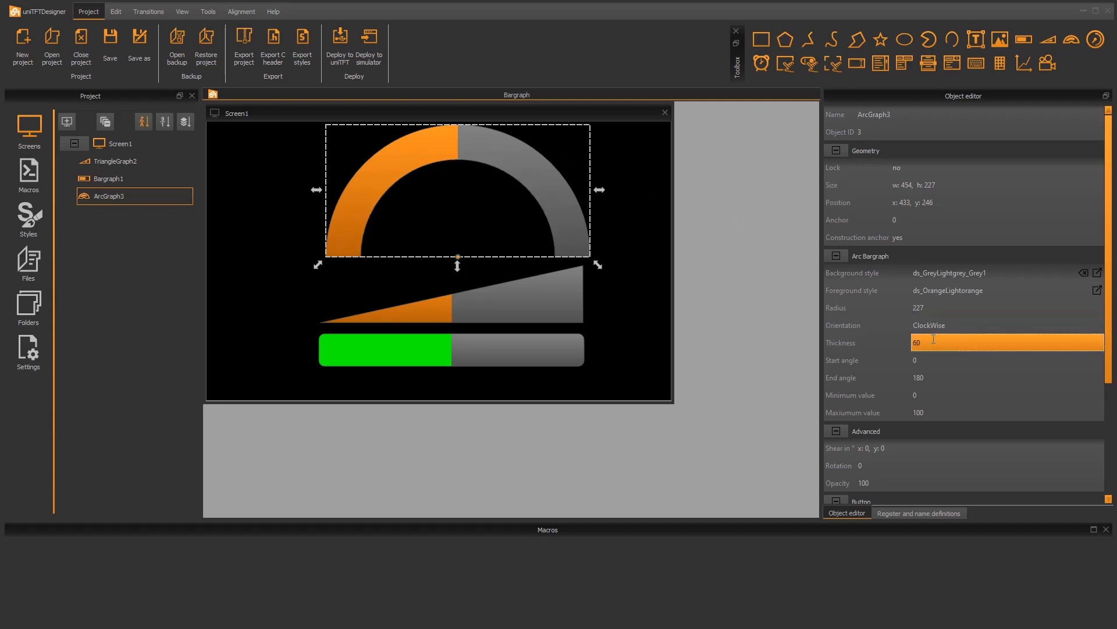
Try end angles of 270 and 135 on the arc bargraph and return the end angle to 180
{"action": "left_click", "coordinate": [932, 378]}
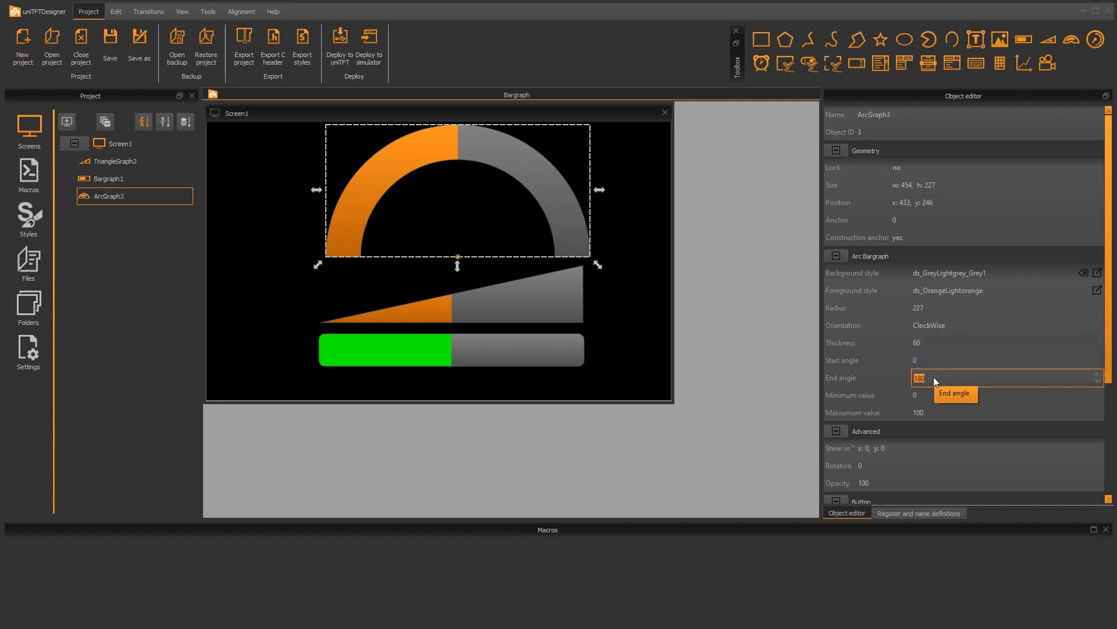
{"action": "type", "text": "270"}
{"action": "key", "text": "Return"}
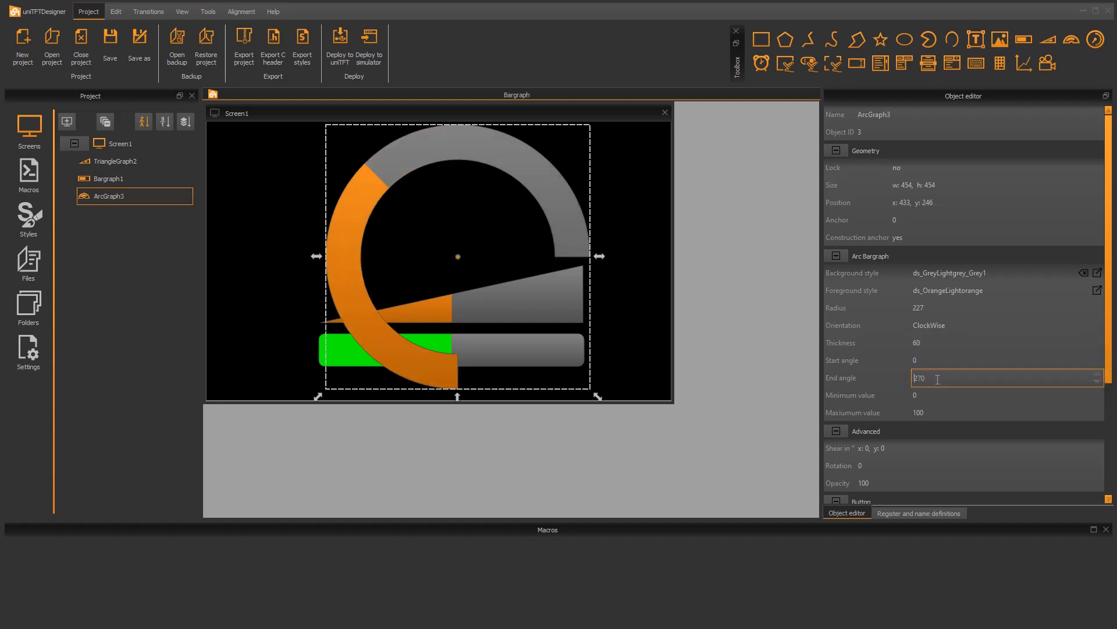
{"action": "type", "text": "135"}
{"action": "key", "text": "Return"}
{"action": "left_click", "coordinate": [922, 378]}
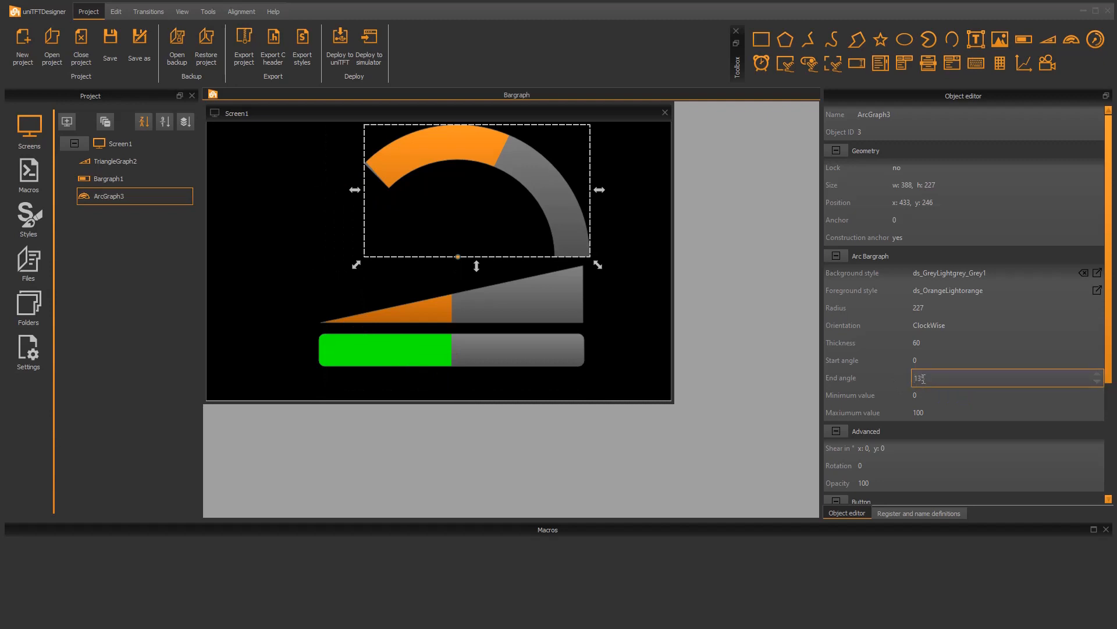
{"action": "type", "text": "180"}
{"action": "key", "text": "Return"}
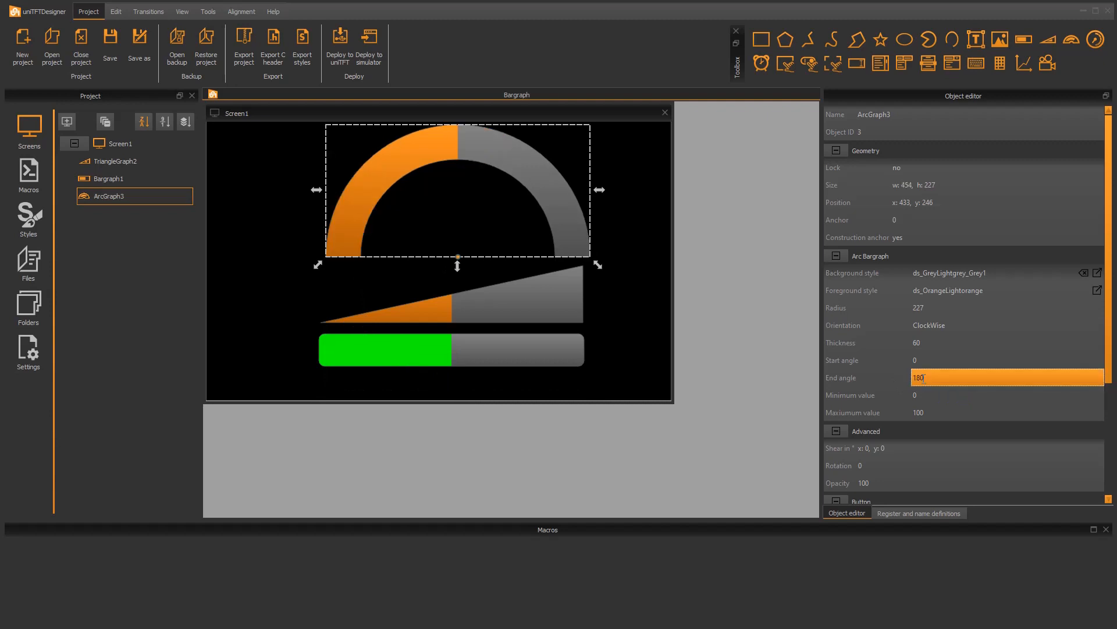
Deploy the project to the simulator, test the touch sliding of the arc, triangle and rectangular bargraphs, and close the simulator
{"action": "scroll", "coordinate": [931, 401], "scroll_direction": "down", "scroll_amount": 1}
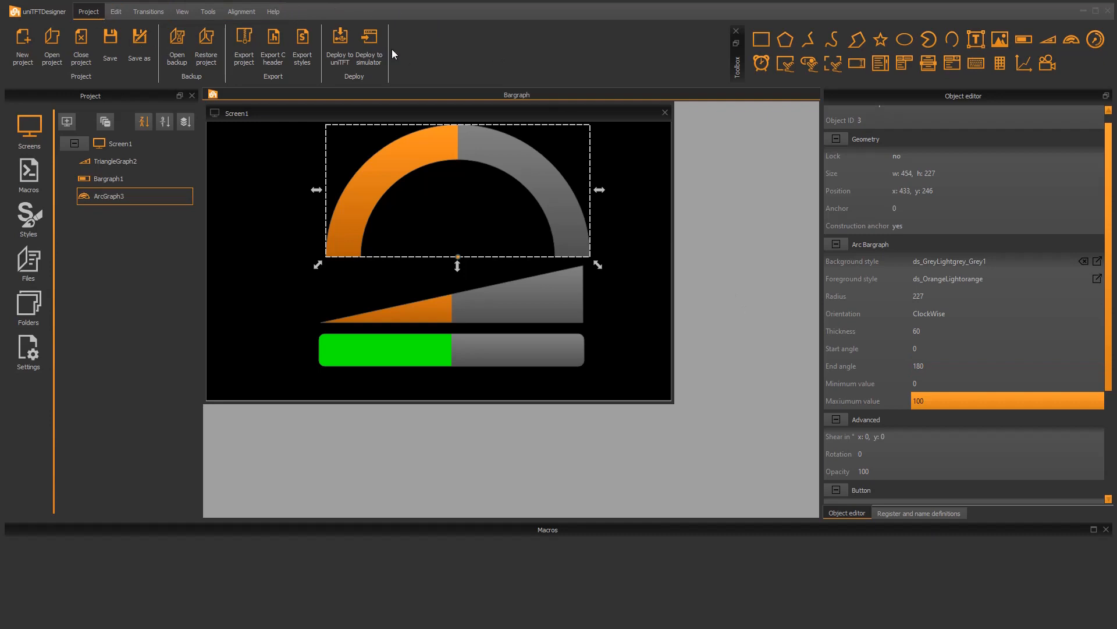
{"action": "left_click", "coordinate": [373, 42]}
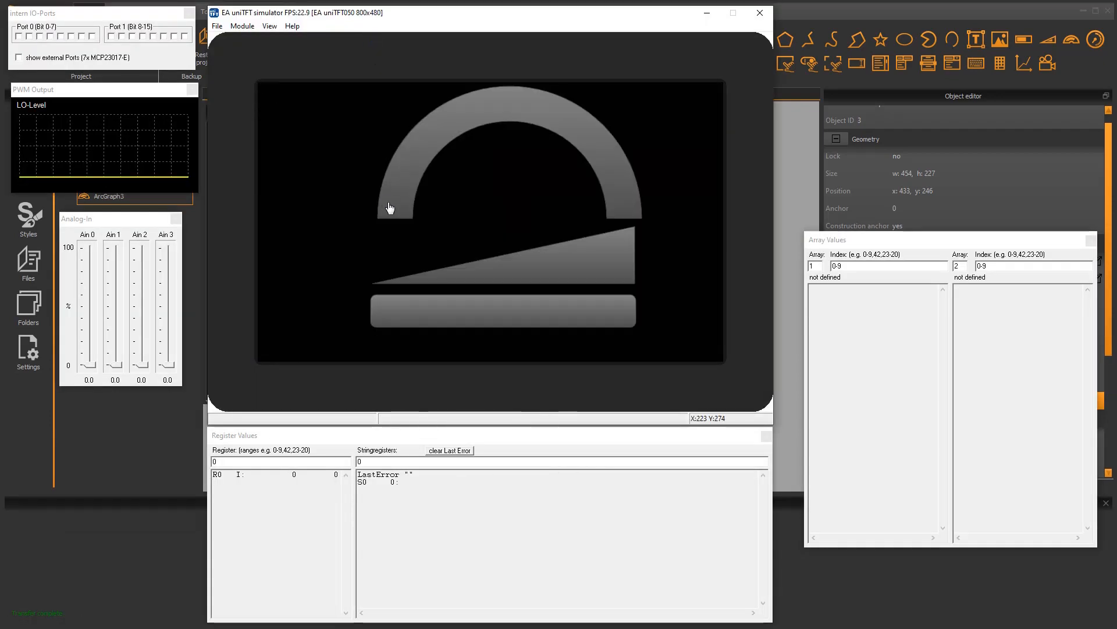
{"action": "left_click_drag", "start_coordinate": [392, 209], "coordinate": [474, 125]}
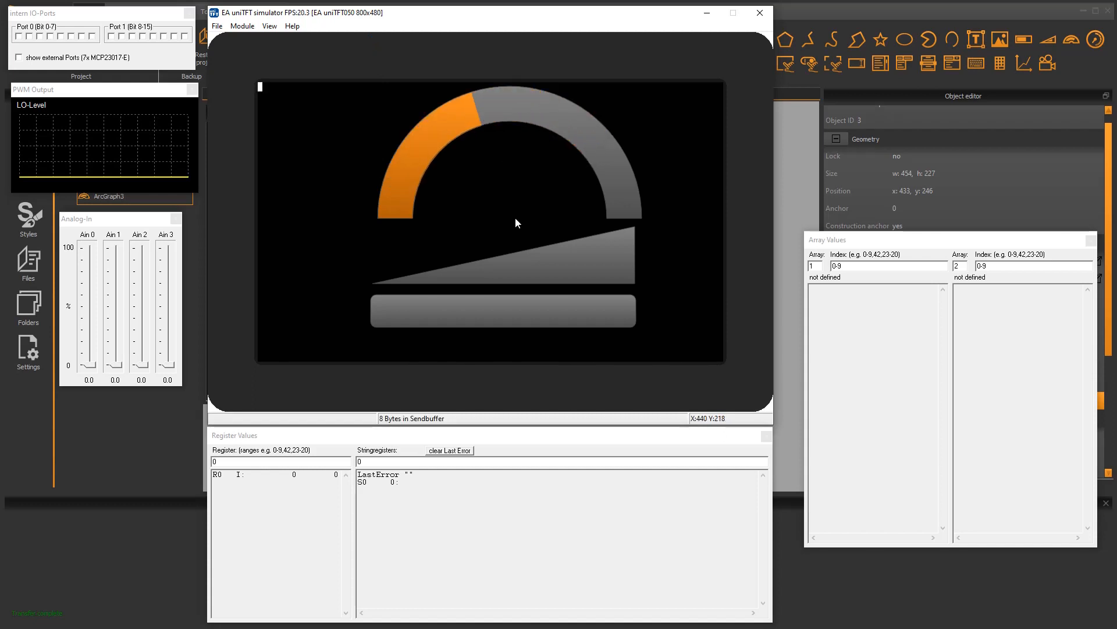
{"action": "left_click_drag", "start_coordinate": [483, 271], "coordinate": [552, 280]}
{"action": "mouse_move", "coordinate": [478, 312]}
{"action": "left_mouse_down"}
{"action": "mouse_move", "coordinate": [627, 312]}
{"action": "mouse_move", "coordinate": [482, 314]}
{"action": "left_mouse_up"}
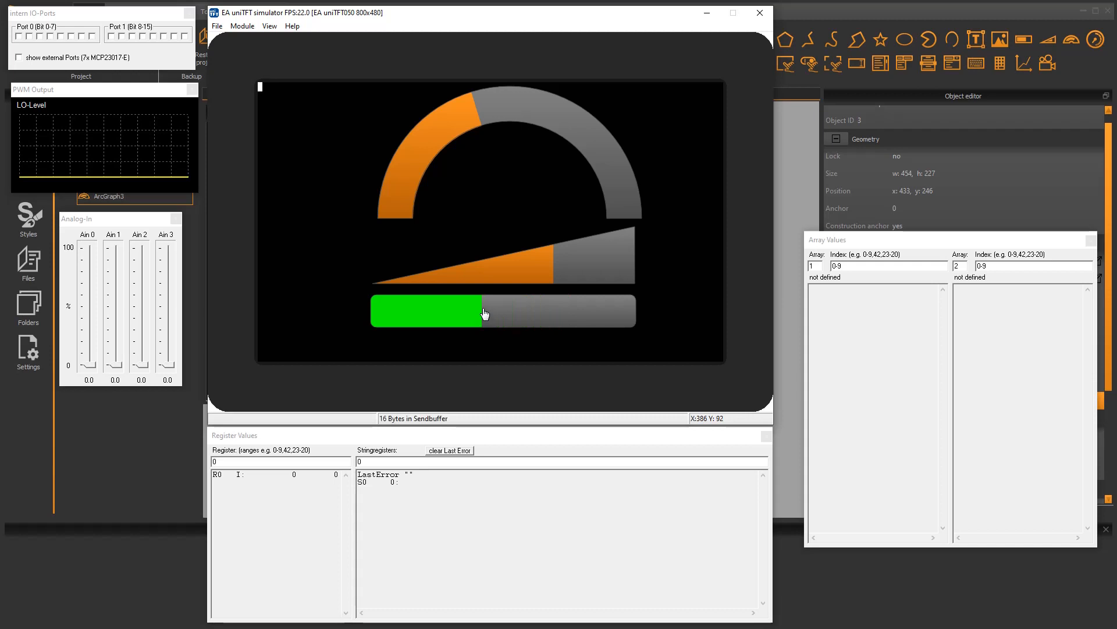
{"action": "left_click", "coordinate": [760, 13]}
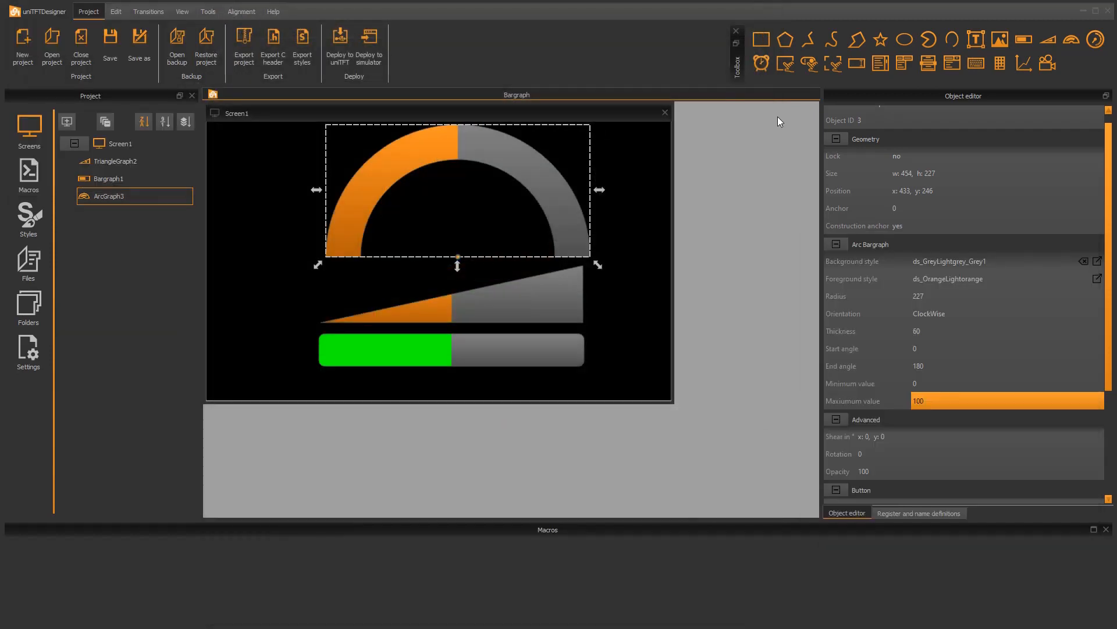
Create a new macro and name it TM_brightness
{"action": "left_click", "coordinate": [33, 175]}
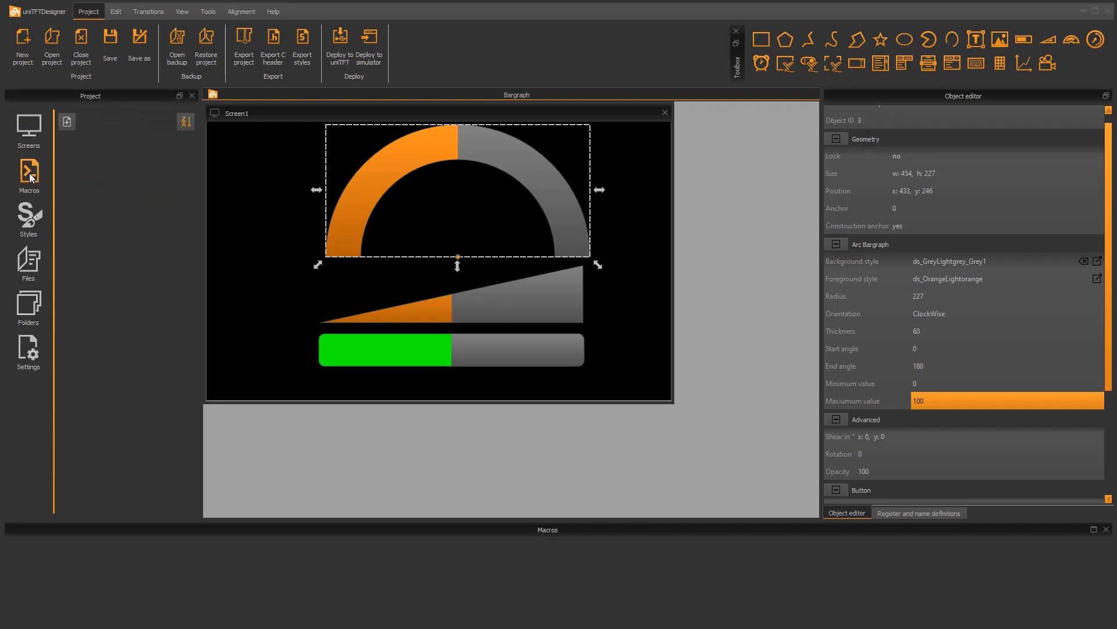
{"action": "left_click", "coordinate": [68, 121]}
{"action": "double_click", "coordinate": [95, 143]}
{"action": "type", "text": "TM"}
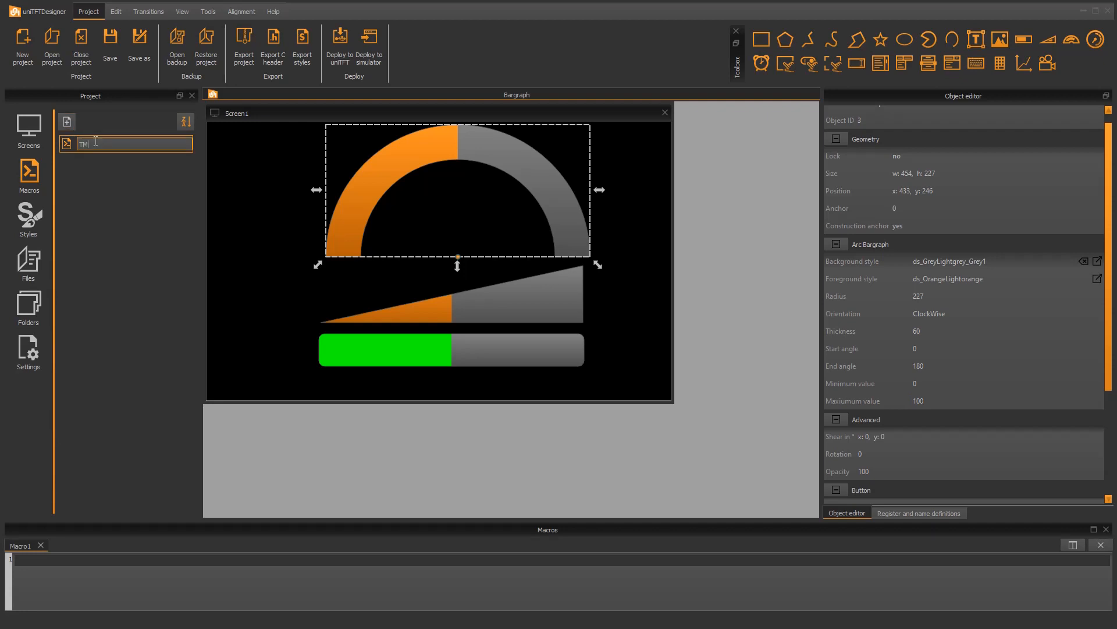
{"action": "type", "text": "_brightness"}
{"action": "key", "text": "Return"}
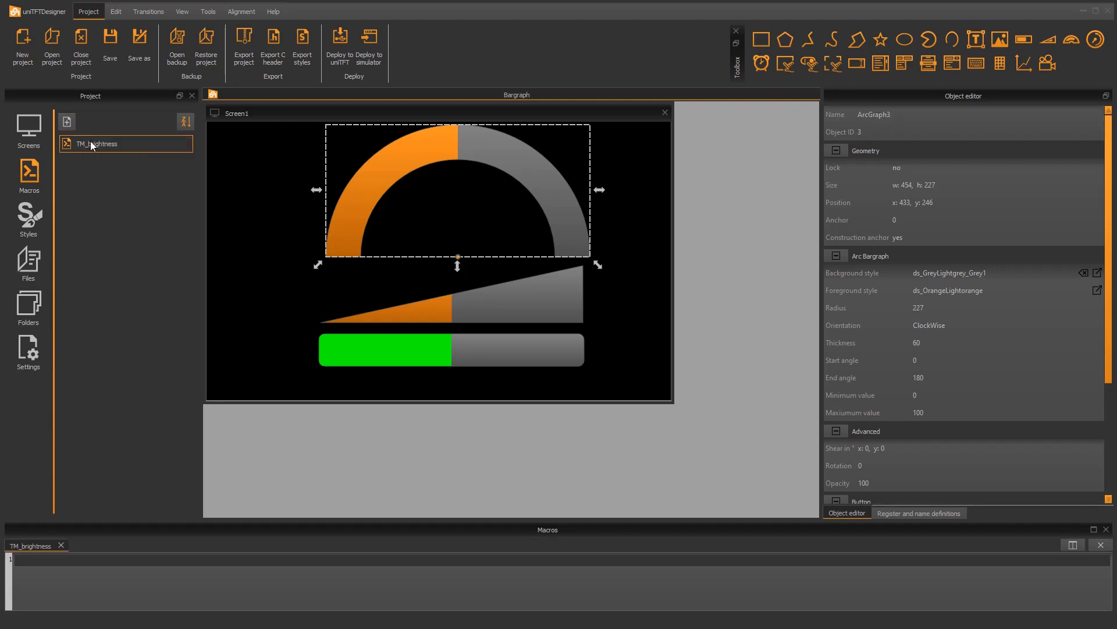
Rename the arc bargraph in Screen1 to bar_Arc
{"action": "left_click", "coordinate": [20, 124]}
{"action": "double_click", "coordinate": [114, 196]}
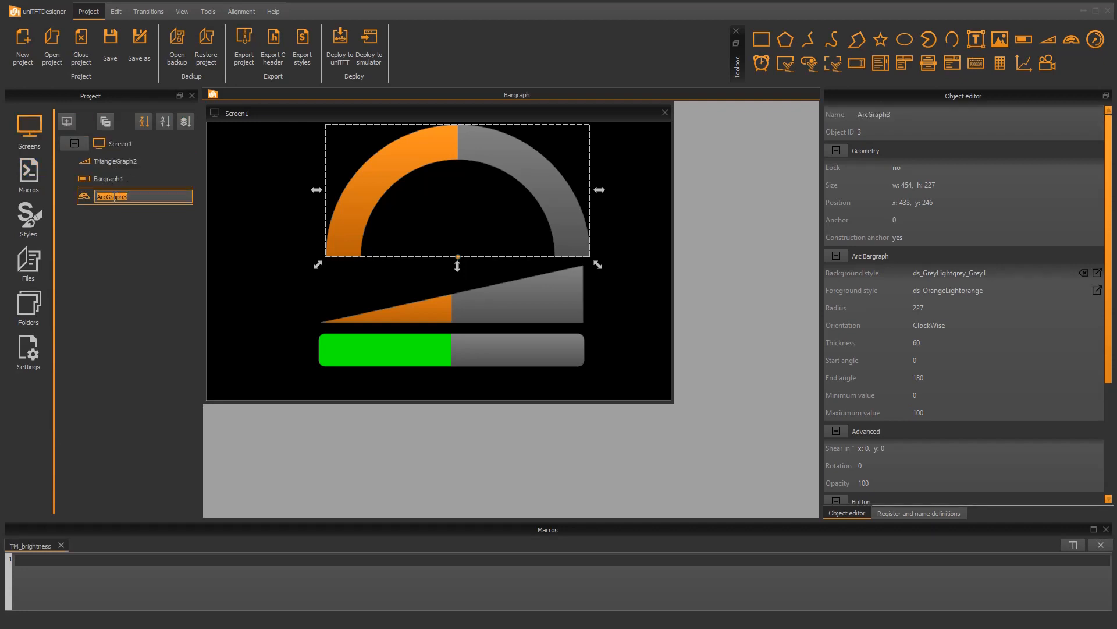
{"action": "type", "text": "bar_Arc"}
{"action": "key", "text": "Return"}
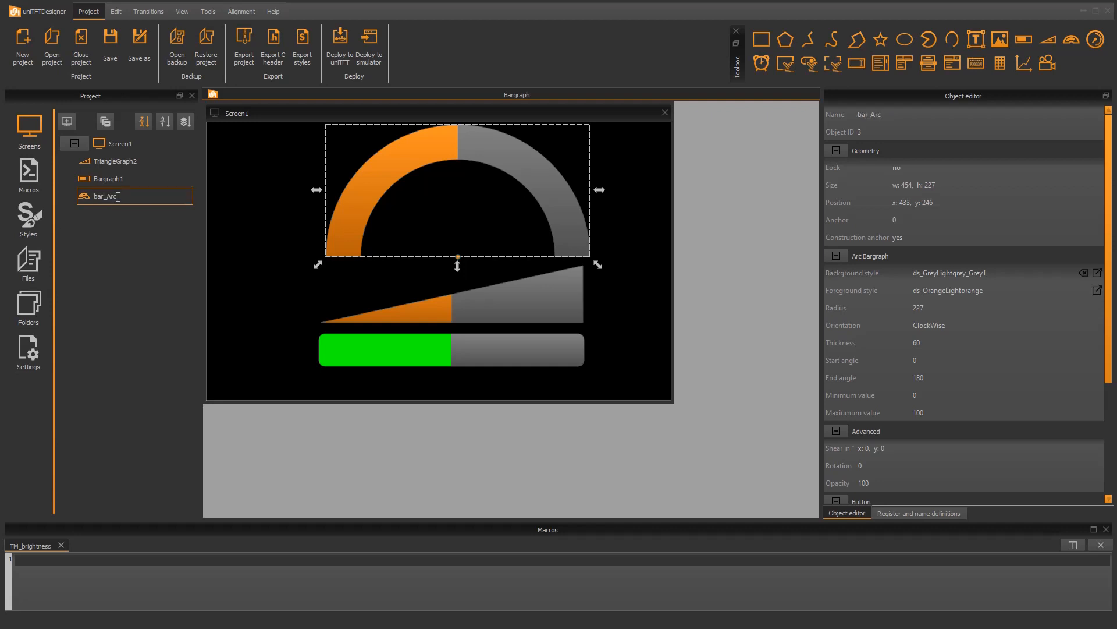
Rename the rectangular bargraph to bar_bright and the triangle bargraph to bar_Triangle
{"action": "double_click", "coordinate": [167, 177]}
{"action": "type", "text": "bar_bright"}
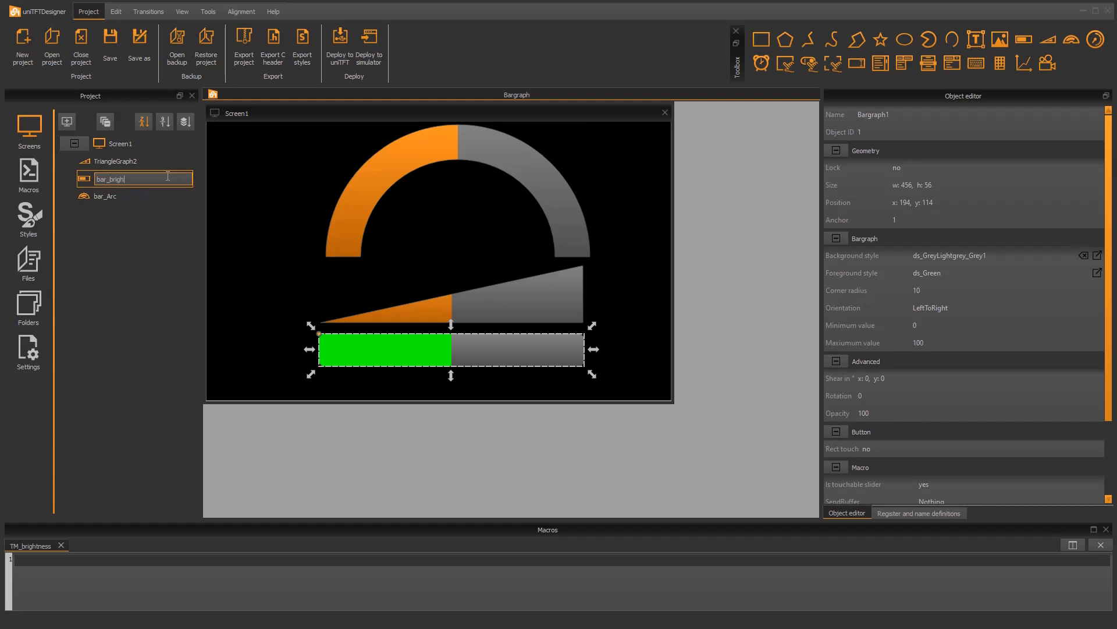
{"action": "key", "text": "Return"}
{"action": "double_click", "coordinate": [118, 162]}
{"action": "type", "text": "bar"}
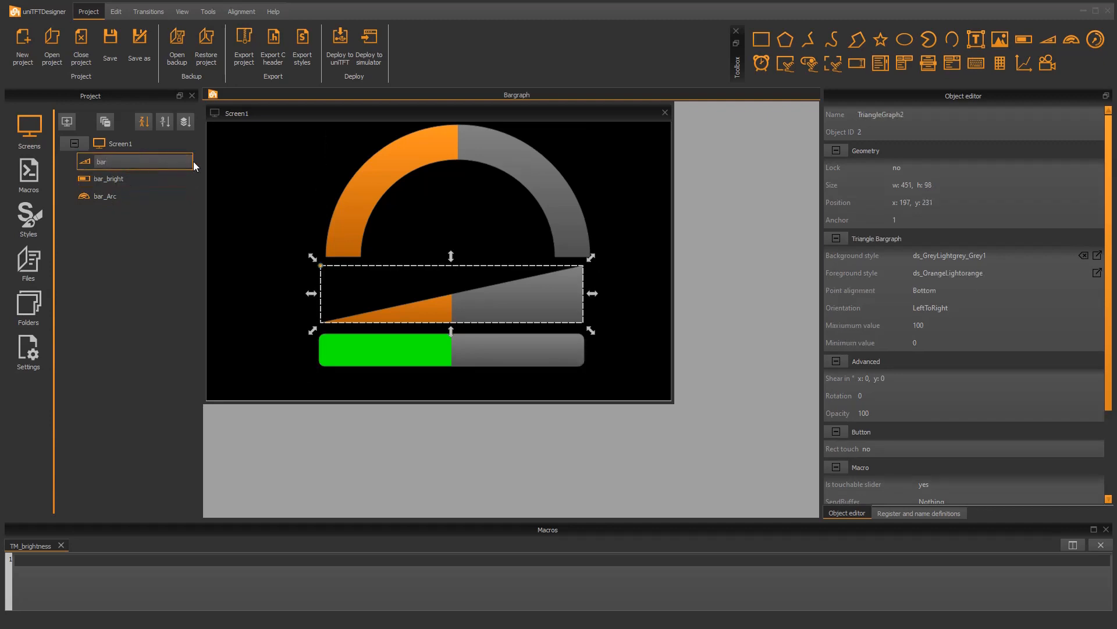
{"action": "type", "text": "_Triangle"}
{"action": "key", "text": "Return"}
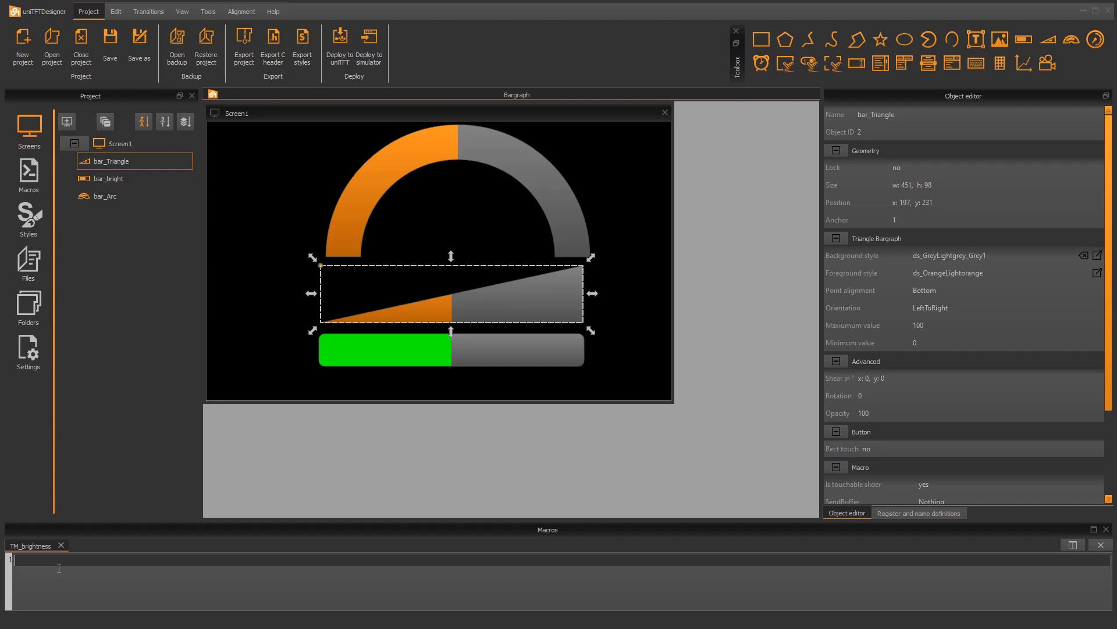
Write the TM_brightness macro line #XCB (objIV(bar_bright)), 0 to set the backlight from the rectangular bargraph's value
{"action": "type", "text": "#"}
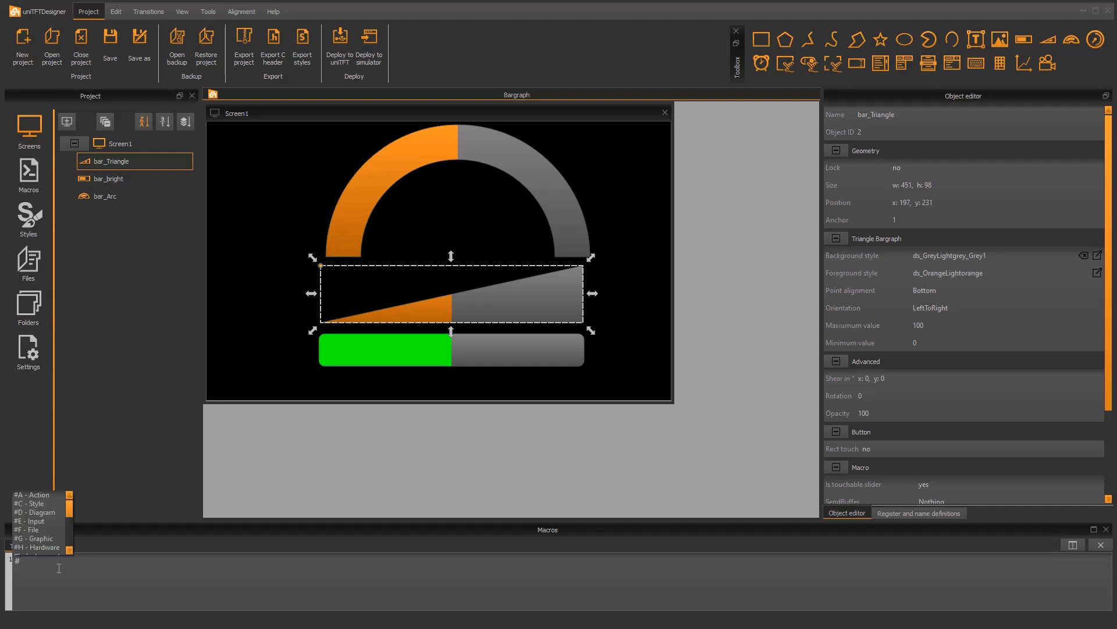
{"action": "type", "text": "XC"}
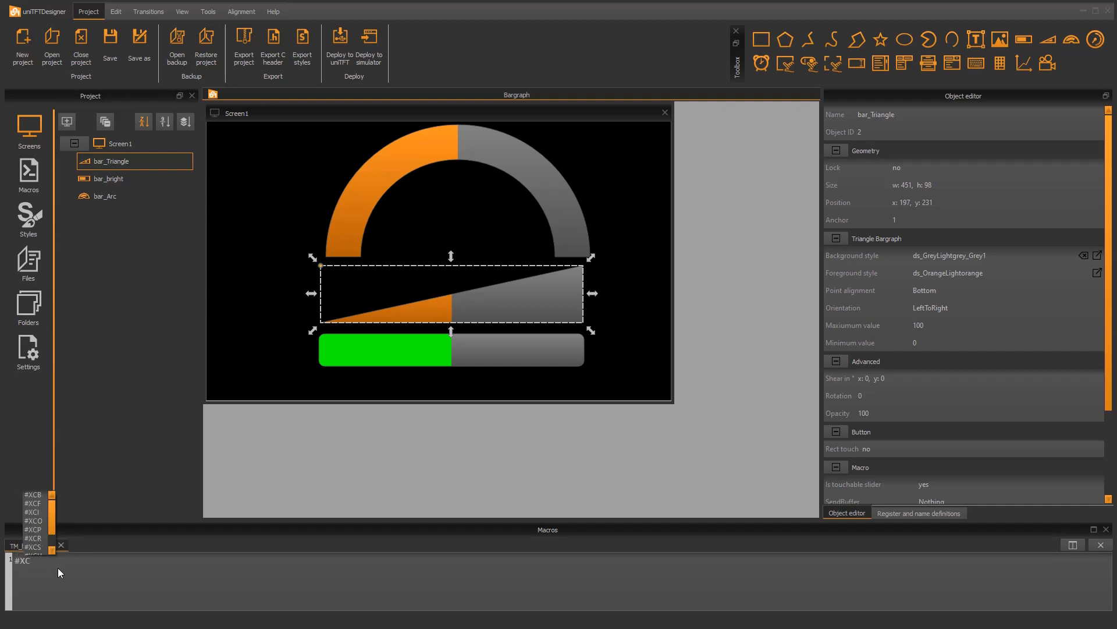
{"action": "type", "text": "B"}
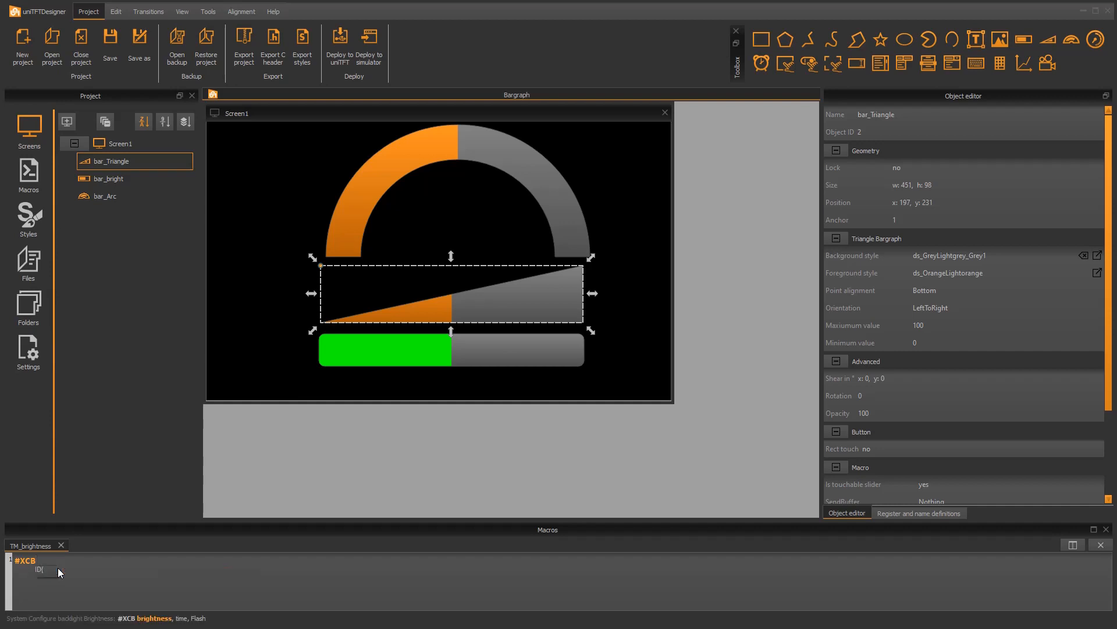
{"action": "type", "text": " ("}
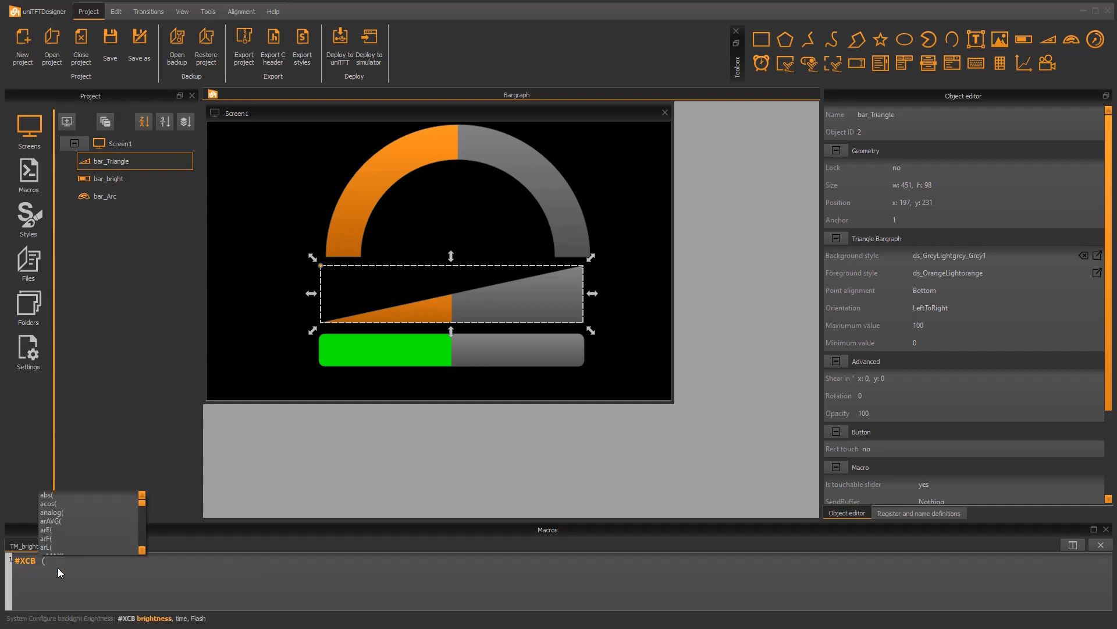
{"action": "type", "text": "obj"}
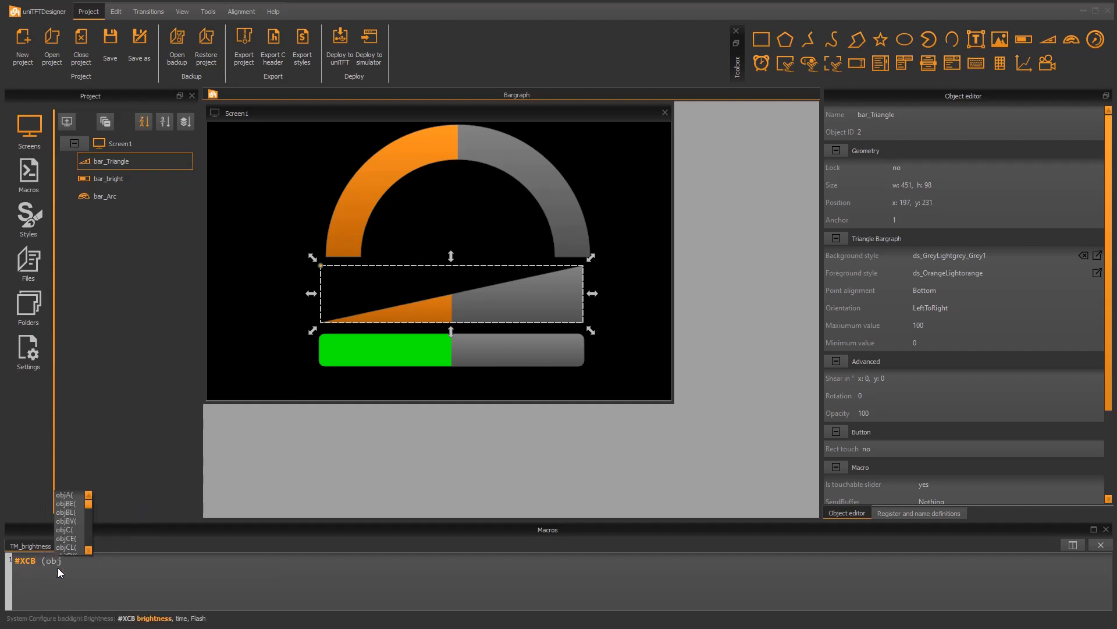
{"action": "type", "text": "IV"}
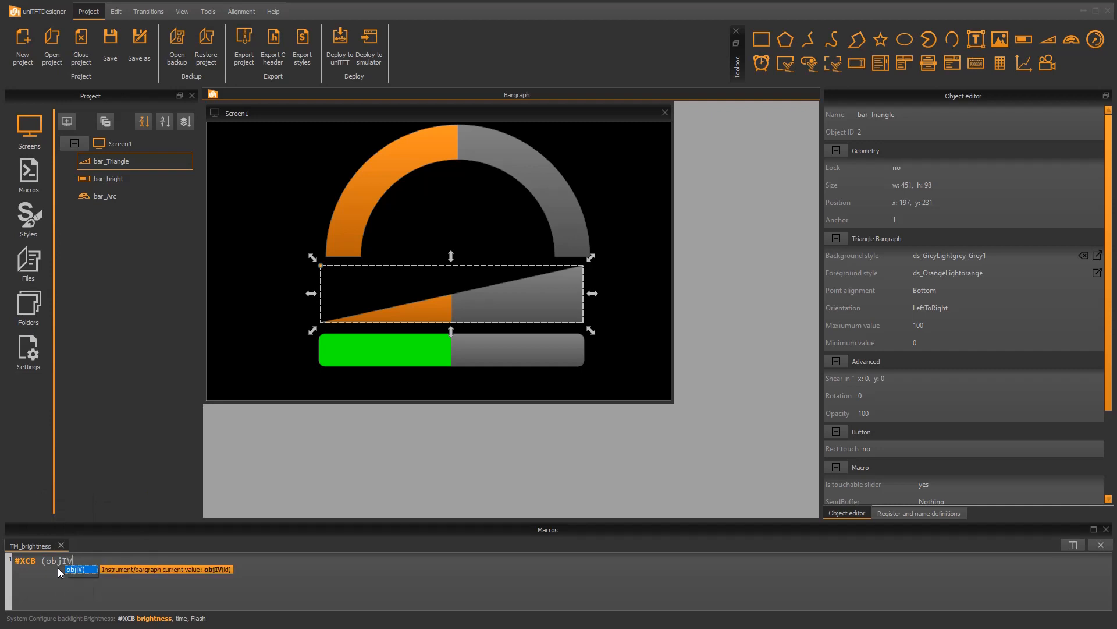
{"action": "type", "text": "("}
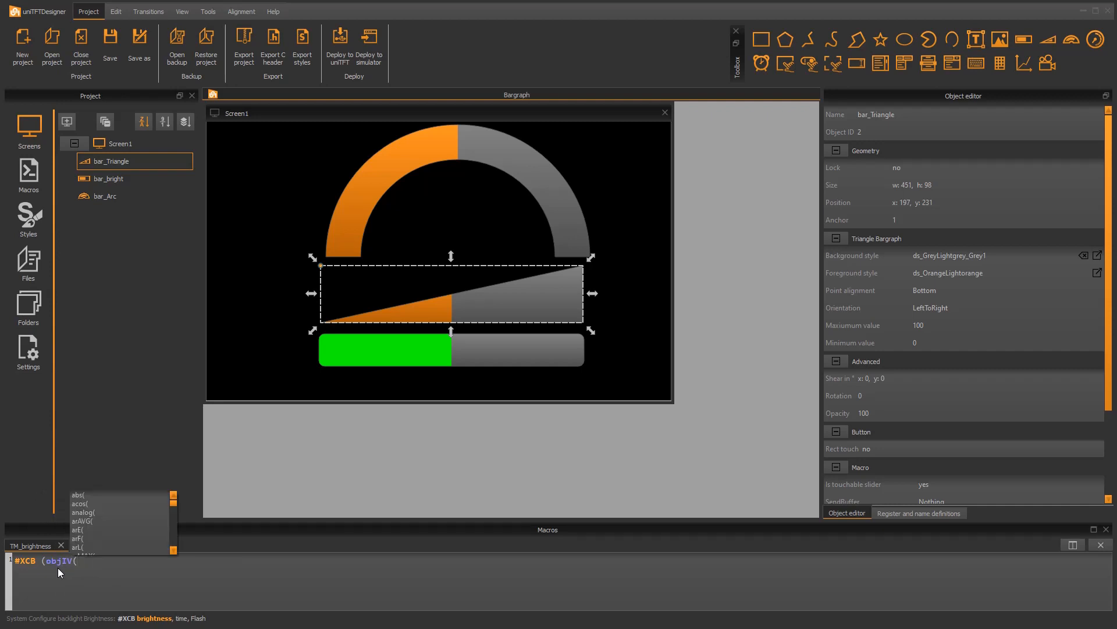
{"action": "type", "text": "bar"}
{"action": "key", "text": "Down"}
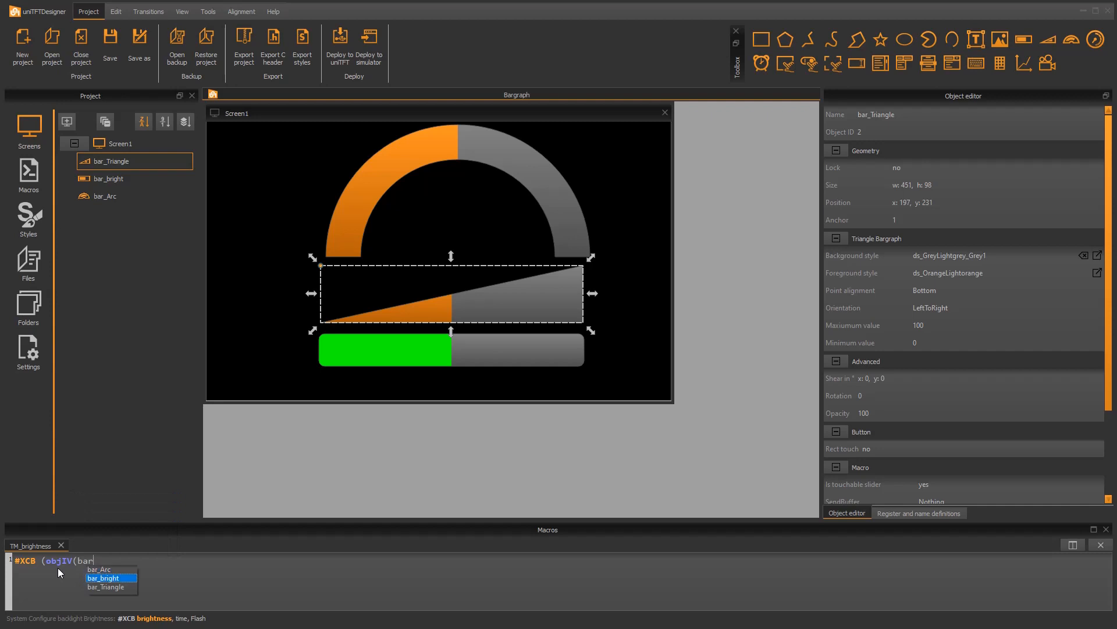
{"action": "key", "text": "Return"}
{"action": "type", "text": "))"}
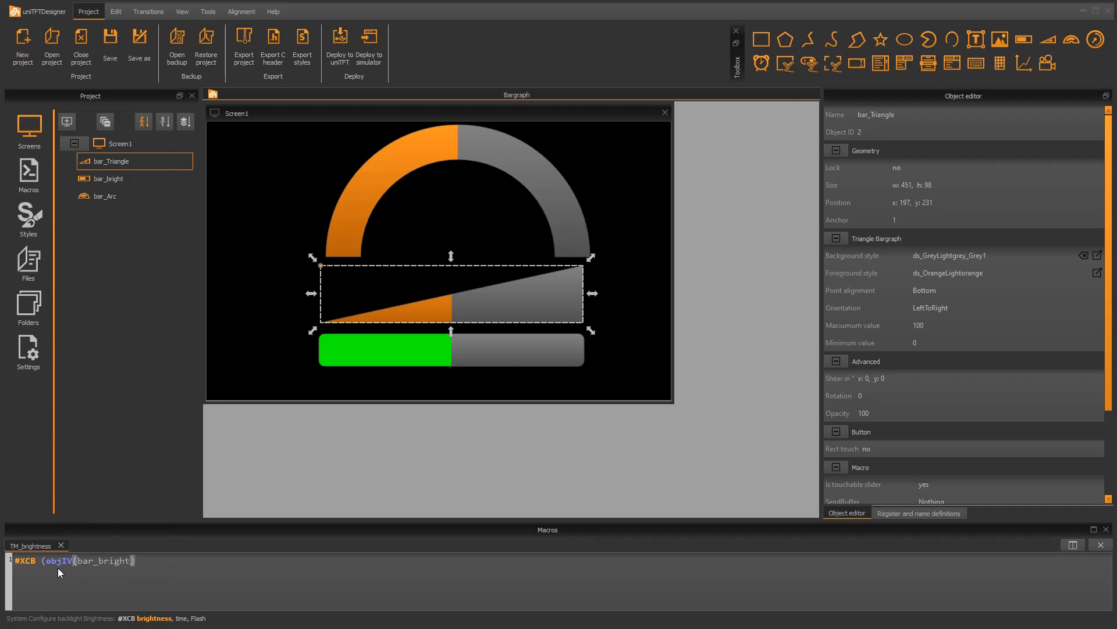
{"action": "type", "text": ", 0"}
{"action": "key", "text": "Return"}
Assign TM_brightness as both the press macro and the drag macro of the rectangular bargraph bar_bright
{"action": "left_click", "coordinate": [499, 353]}
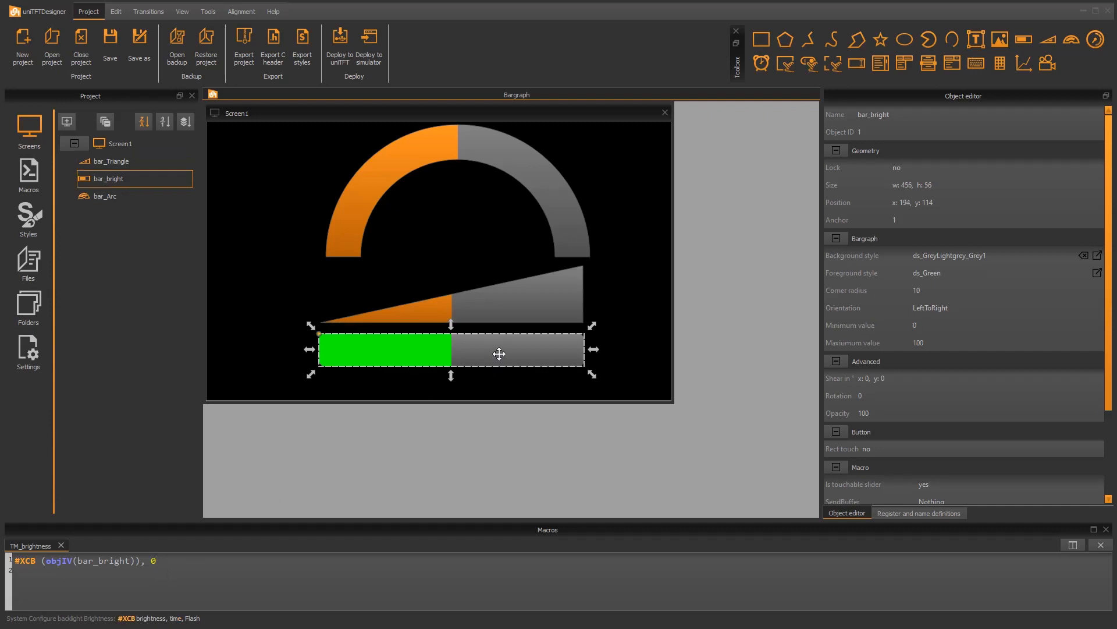
{"action": "left_click_drag", "start_coordinate": [1107, 378], "coordinate": [1107, 469]}
{"action": "left_click", "coordinate": [969, 399]}
{"action": "left_click", "coordinate": [955, 427]}
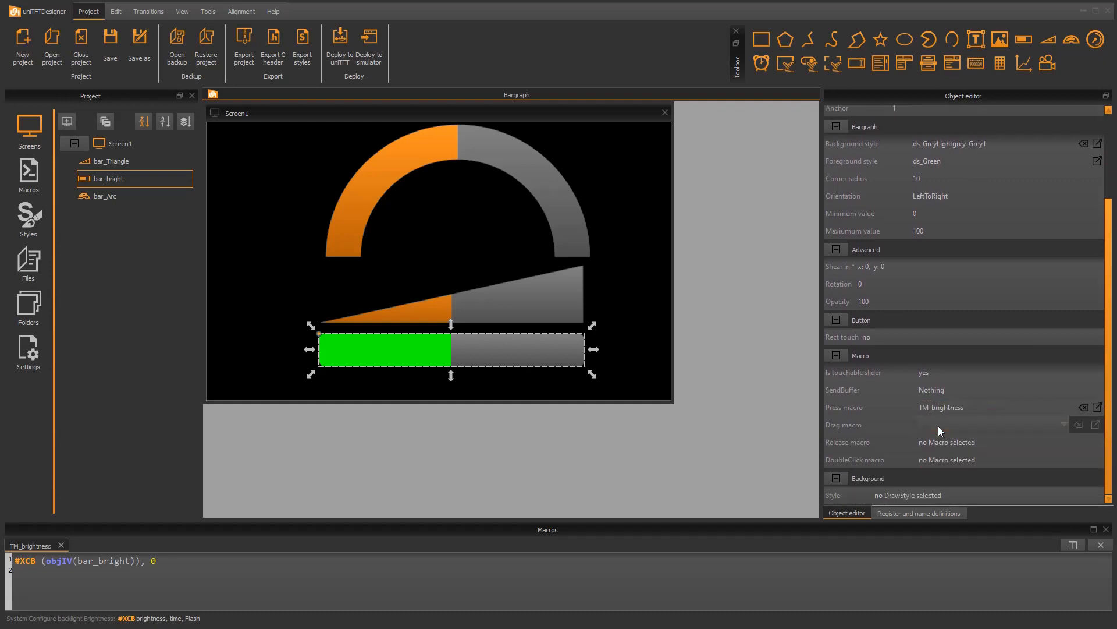
{"action": "left_click", "coordinate": [941, 431]}
{"action": "left_click", "coordinate": [932, 440]}
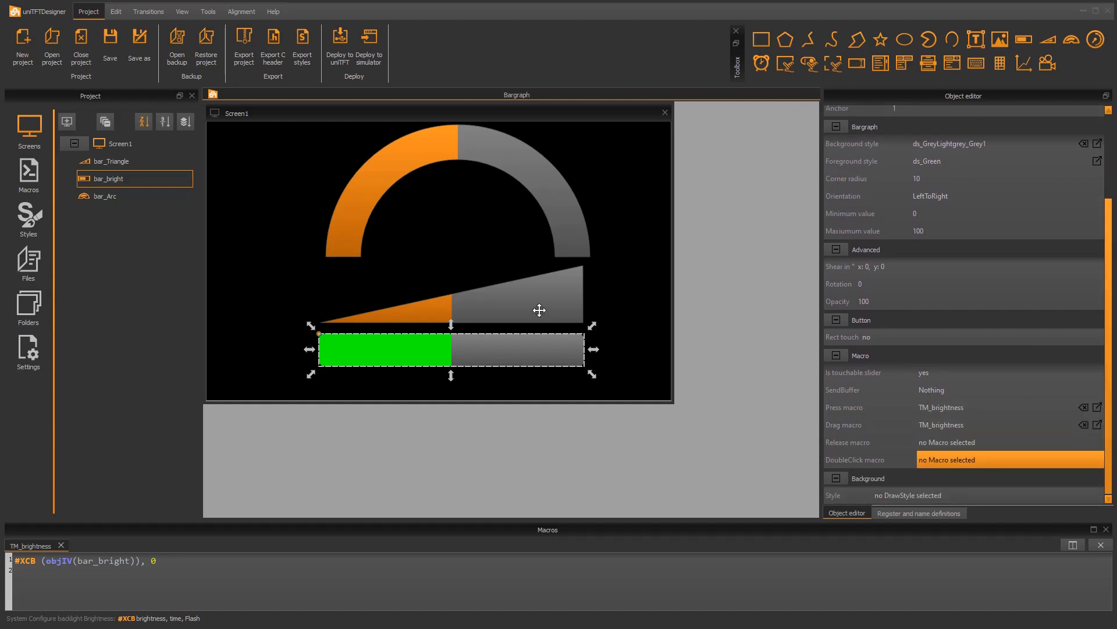
Set the triangle bargraph's minimum value to 10 and its maximum value to 1230
{"action": "left_click", "coordinate": [539, 310]}
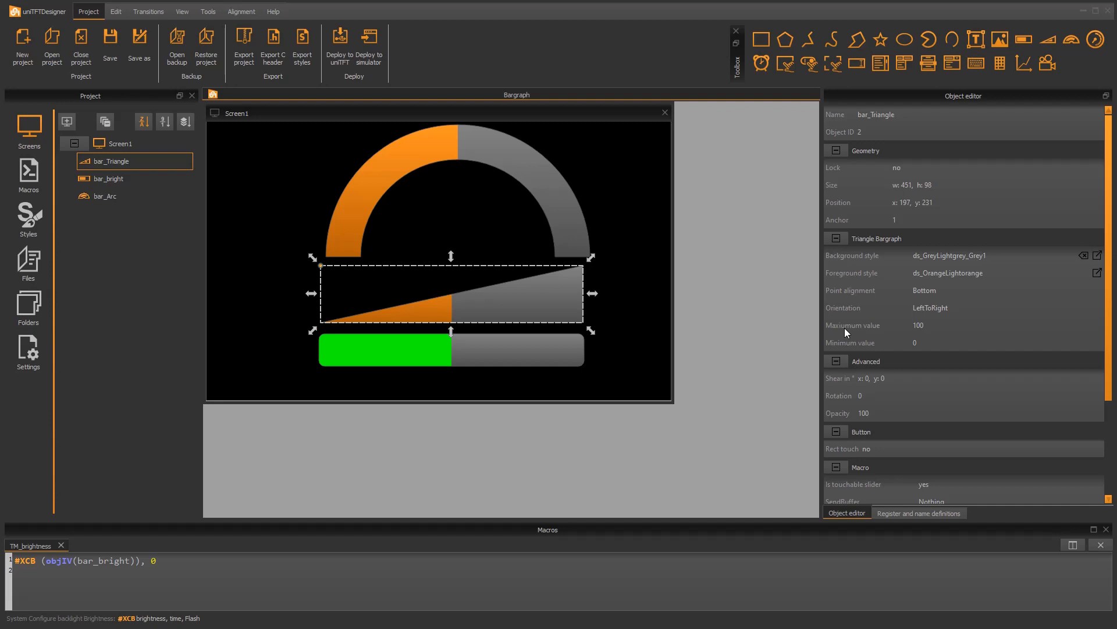
{"action": "left_click", "coordinate": [920, 343]}
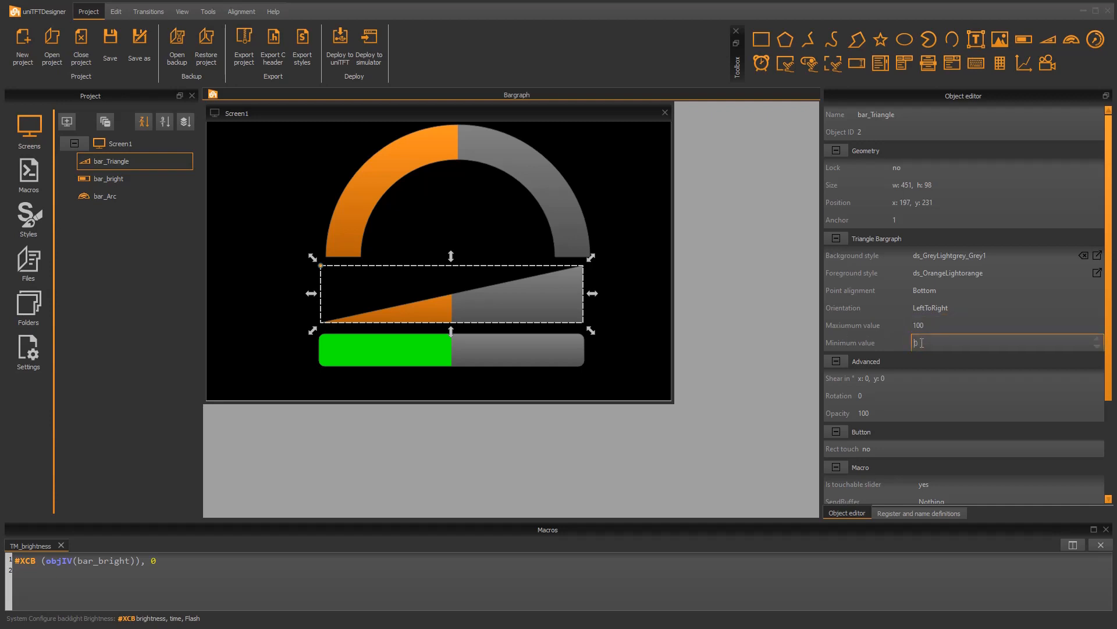
{"action": "key", "text": "Return"}
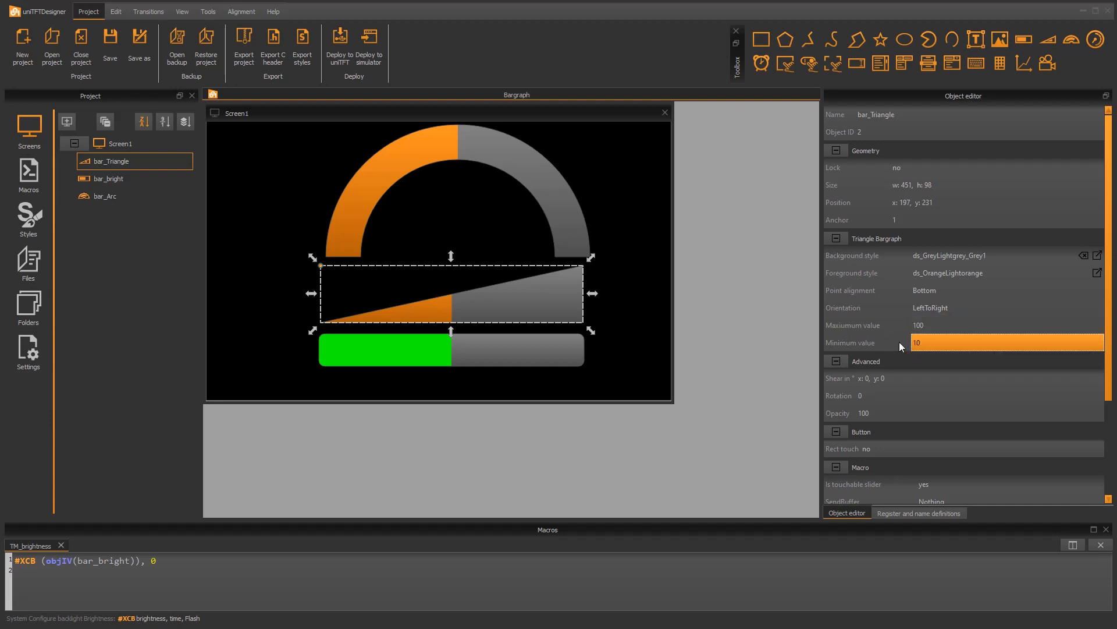
{"action": "left_click", "coordinate": [941, 329]}
{"action": "type", "text": "1230"}
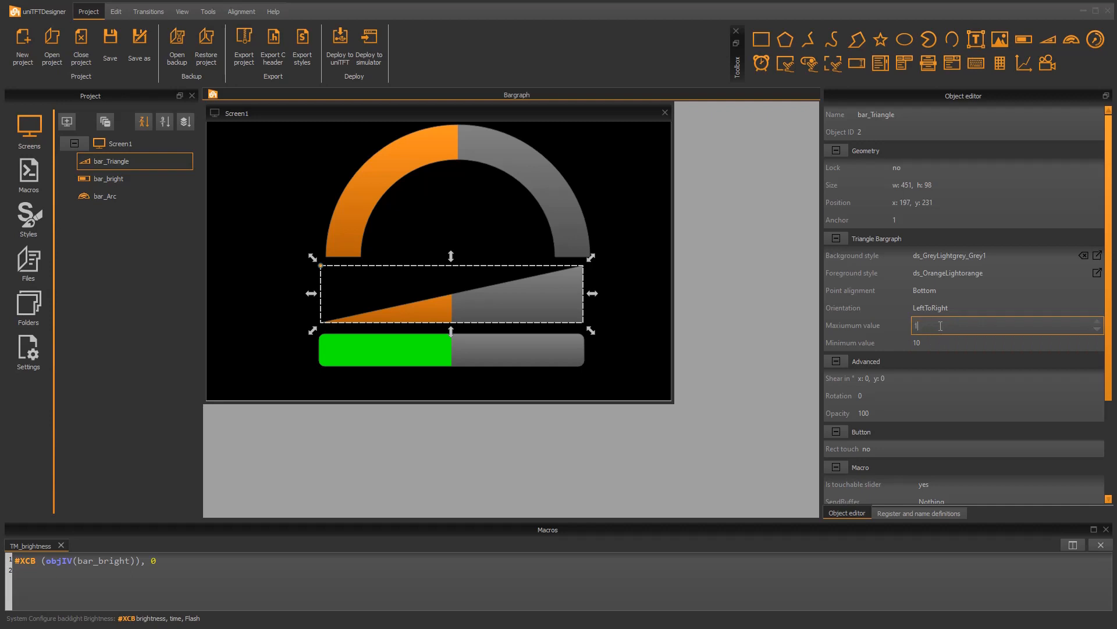
{"action": "key", "text": "Return"}
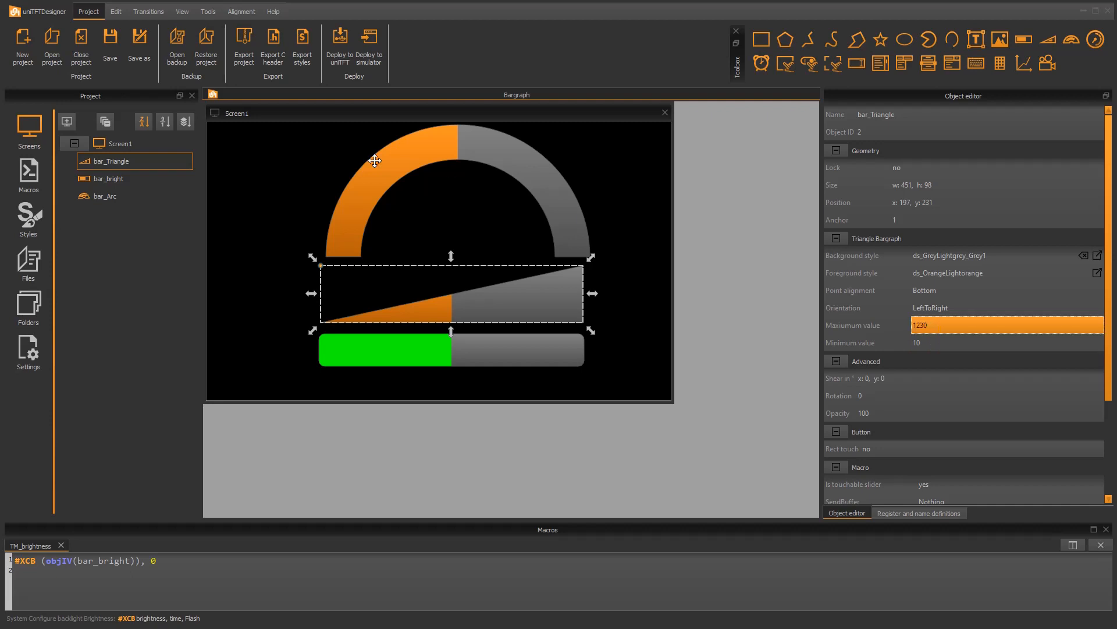
Create a second macro and name it TM_Position
{"action": "left_click", "coordinate": [29, 174]}
{"action": "left_click", "coordinate": [68, 123]}
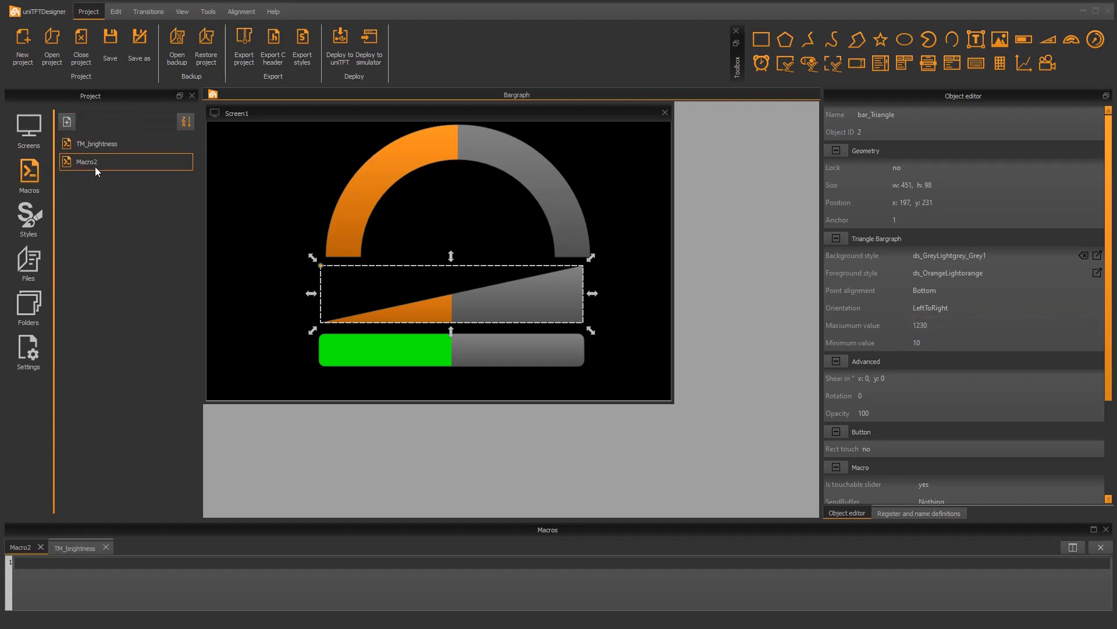
{"action": "double_click", "coordinate": [91, 165]}
{"action": "type", "text": "TM_Positi"}
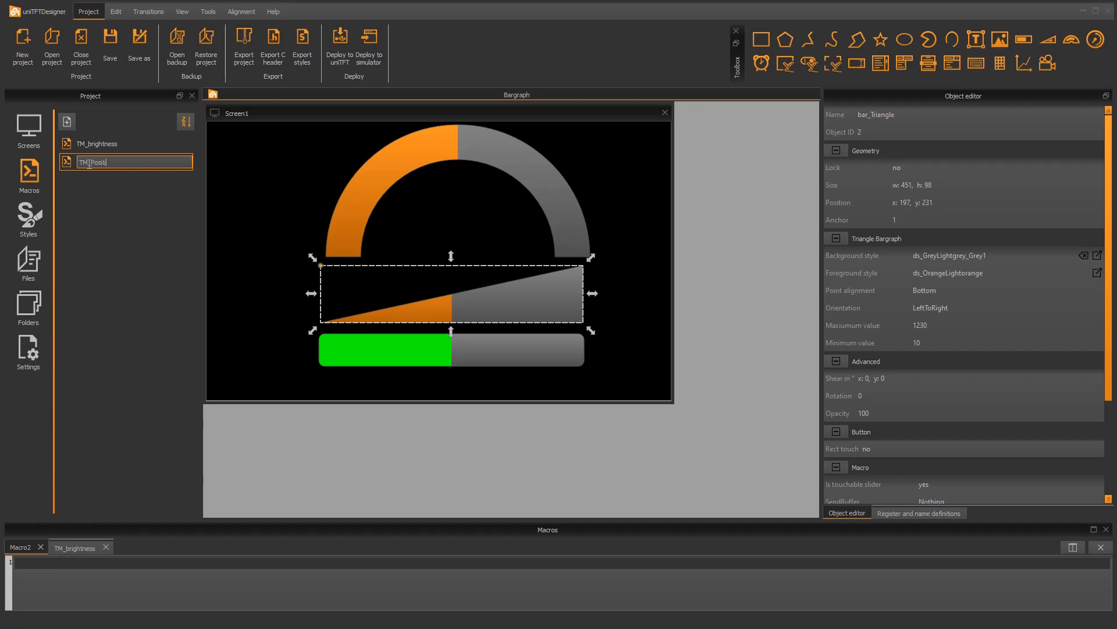
{"action": "type", "text": "on"}
{"action": "key", "text": "Return"}
Write the TM_Position macro line #VRI 0, (objIV(bar_Triangle)) to store the triangle bargraph's value in register 0
{"action": "left_click", "coordinate": [59, 560]}
{"action": "type", "text": "#"}
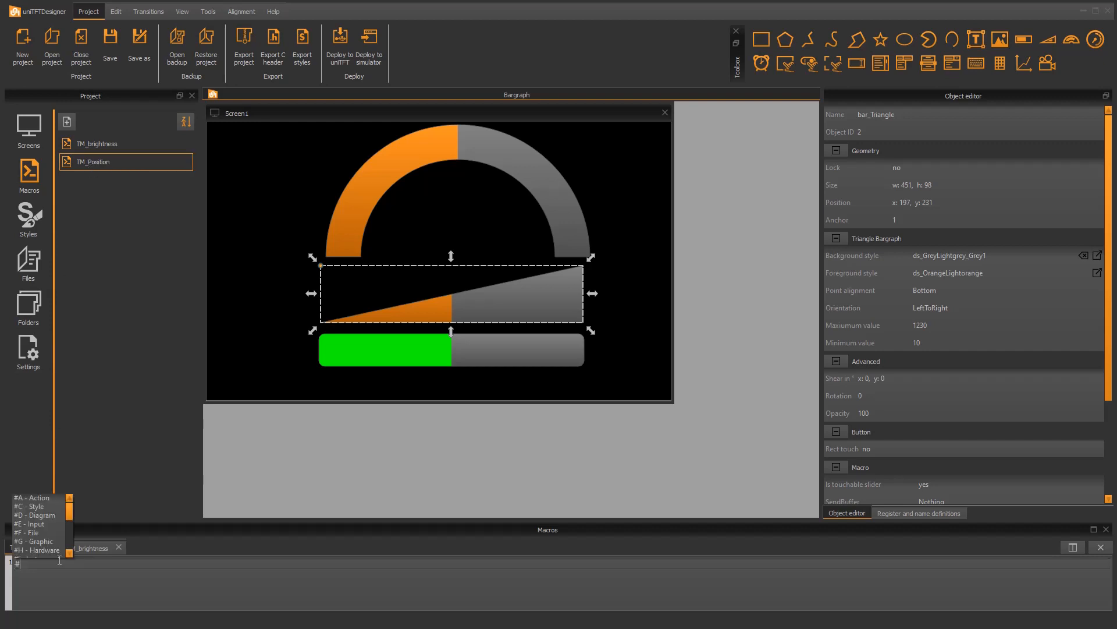
{"action": "type", "text": "VRI"}
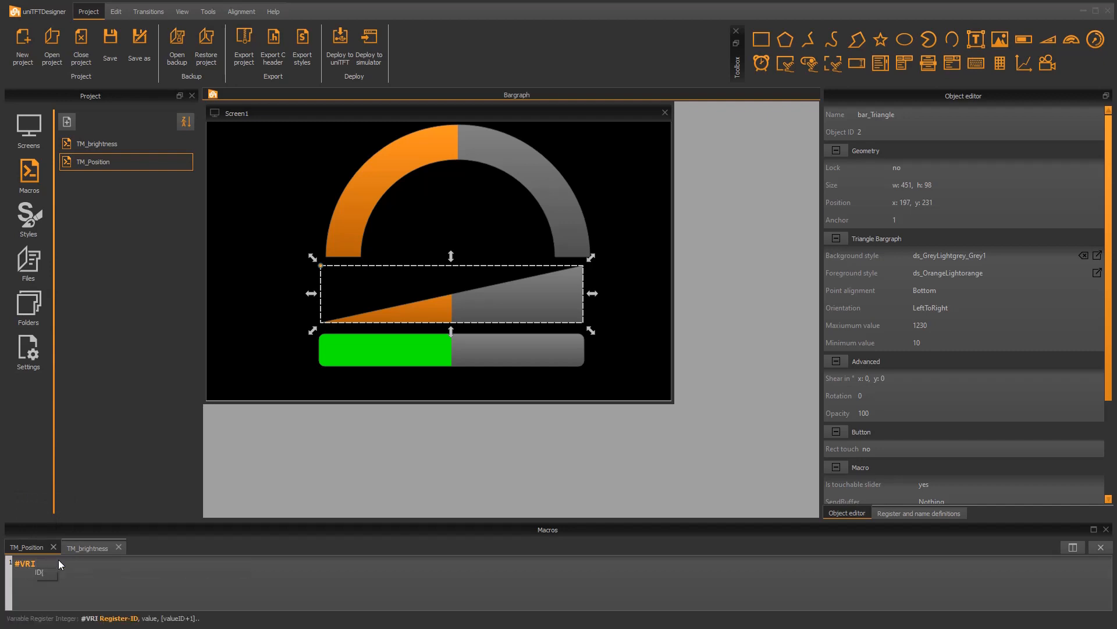
{"action": "type", "text": " 0, objIV"}
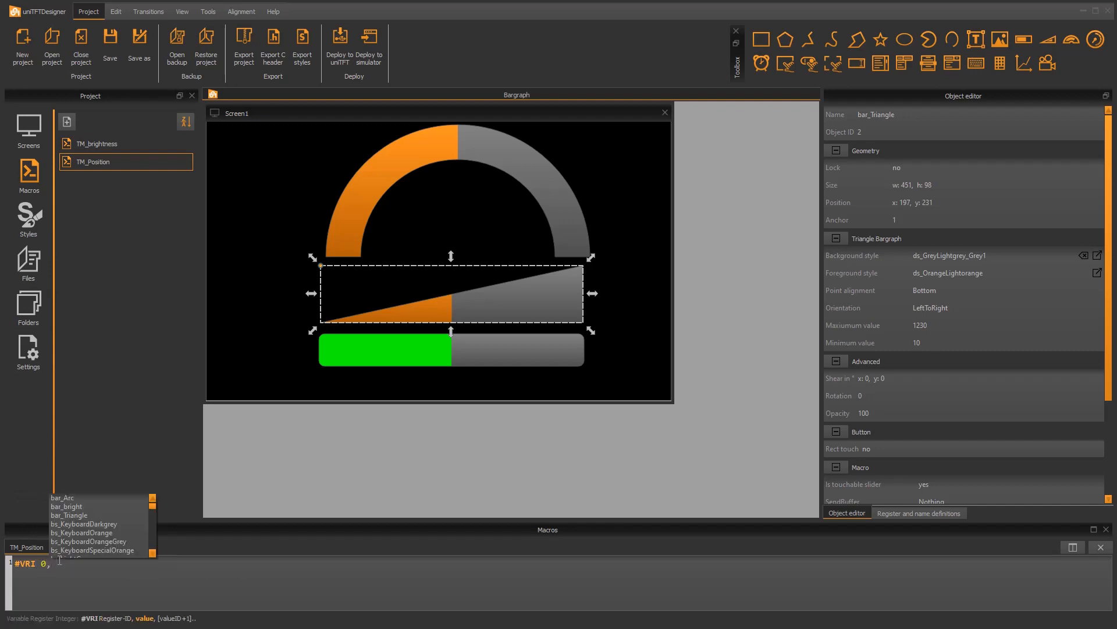
{"action": "type", "text": "("}
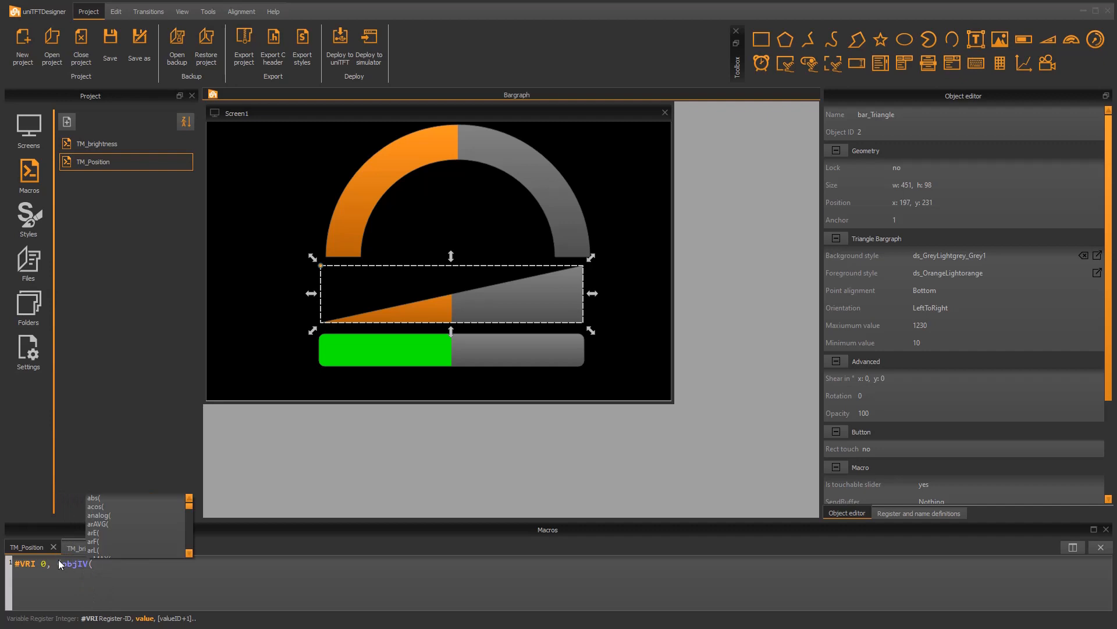
{"action": "type", "text": "bar_Triangle"}
{"action": "key", "text": "Down"}
{"action": "key", "text": "Down"}
{"action": "key", "text": "Return"}
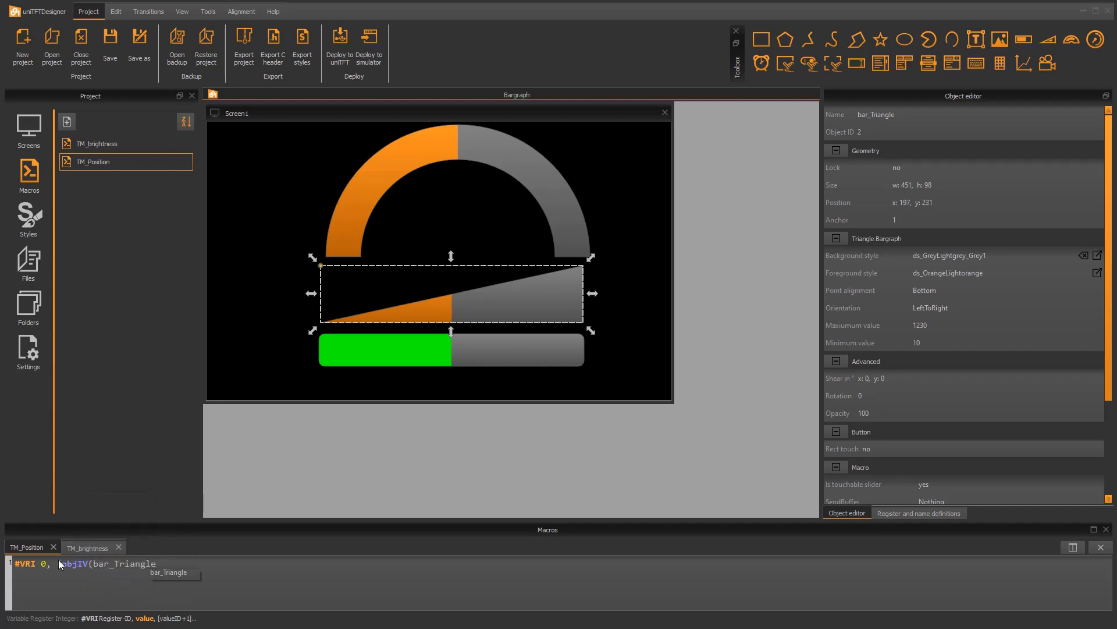
{"action": "type", "text": "))"}
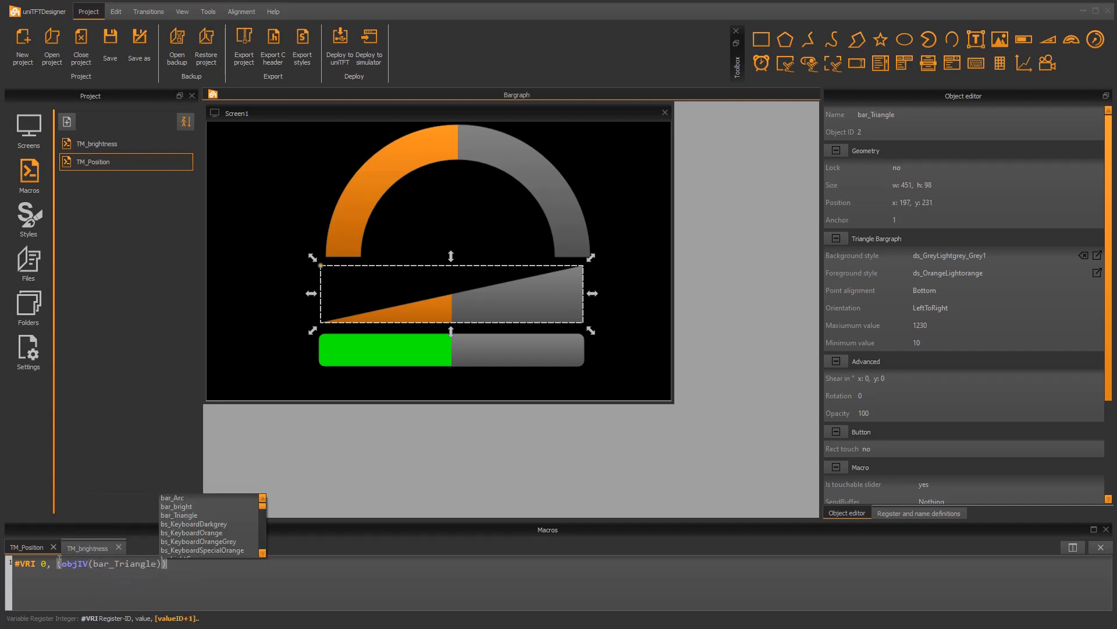
Assign TM_Position as both the press macro and the drag macro of the triangle bargraph
{"action": "scroll", "coordinate": [989, 408], "scroll_direction": "down", "scroll_amount": 4}
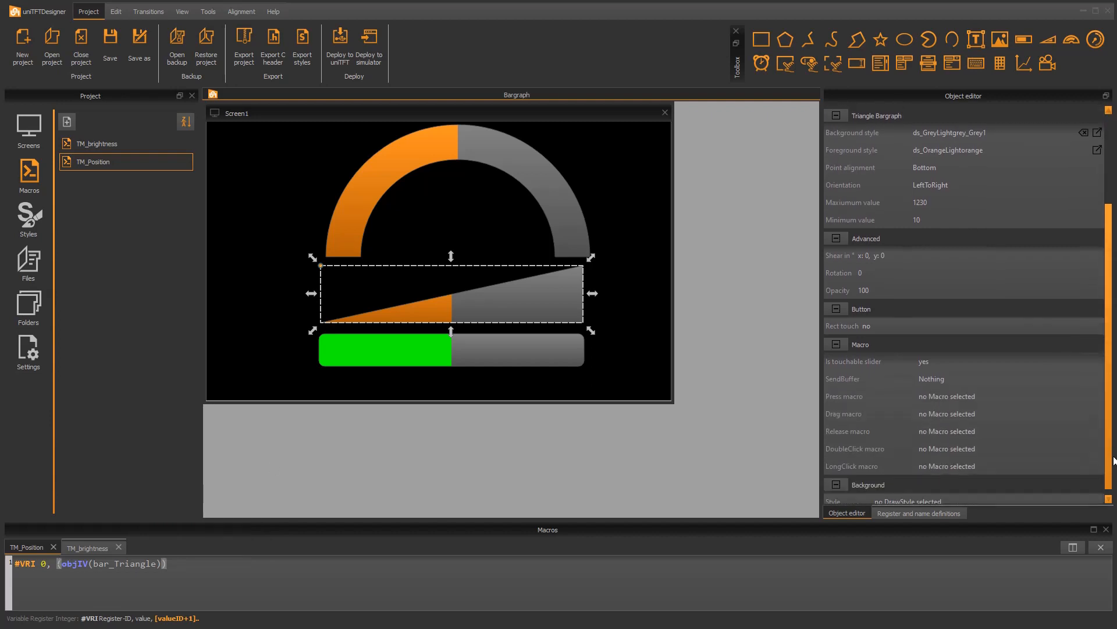
{"action": "left_click", "coordinate": [976, 389]}
{"action": "left_click", "coordinate": [969, 411]}
{"action": "left_click", "coordinate": [947, 407]}
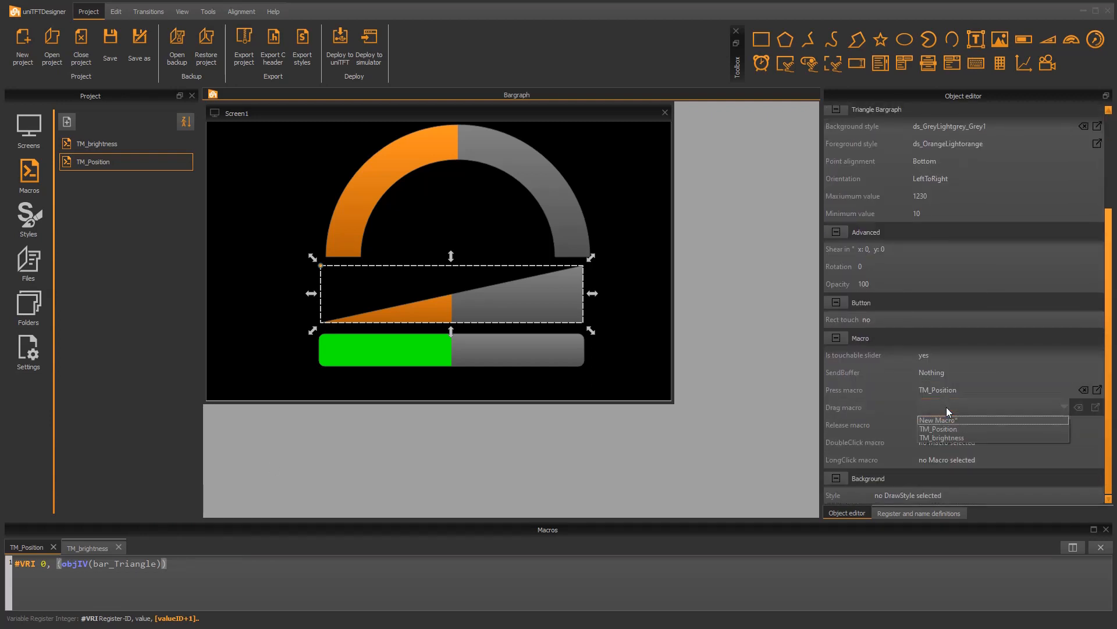
{"action": "left_click", "coordinate": [949, 428]}
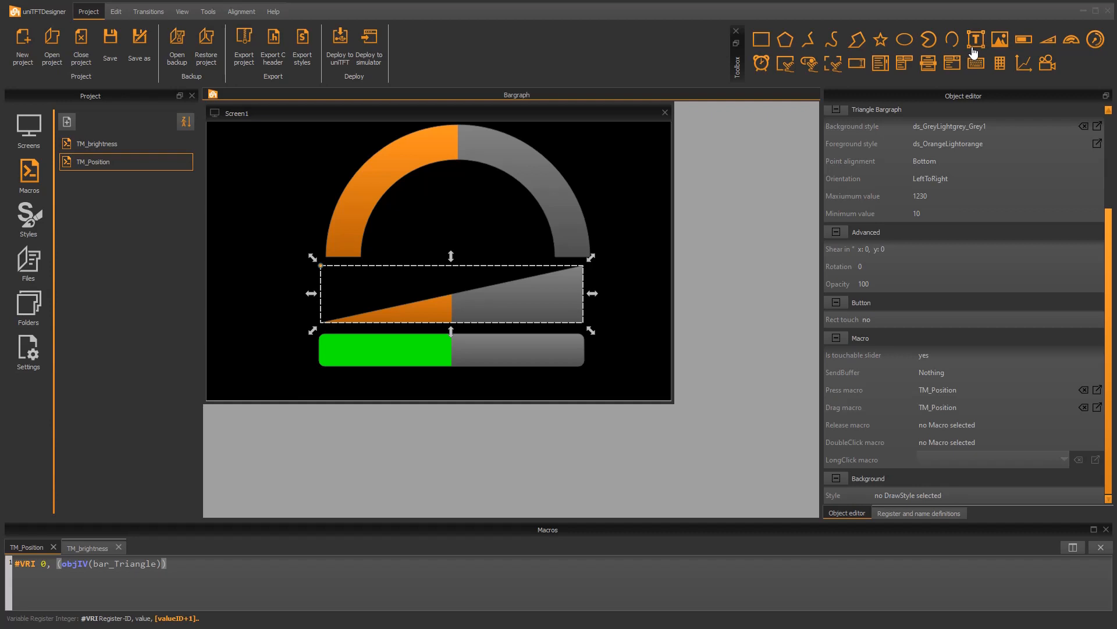
Place a text object just right of the triangle bargraph on Screen1 and name it lb_pos
{"action": "left_click_drag", "start_coordinate": [975, 51], "coordinate": [624, 296]}
{"action": "left_click", "coordinate": [880, 114]}
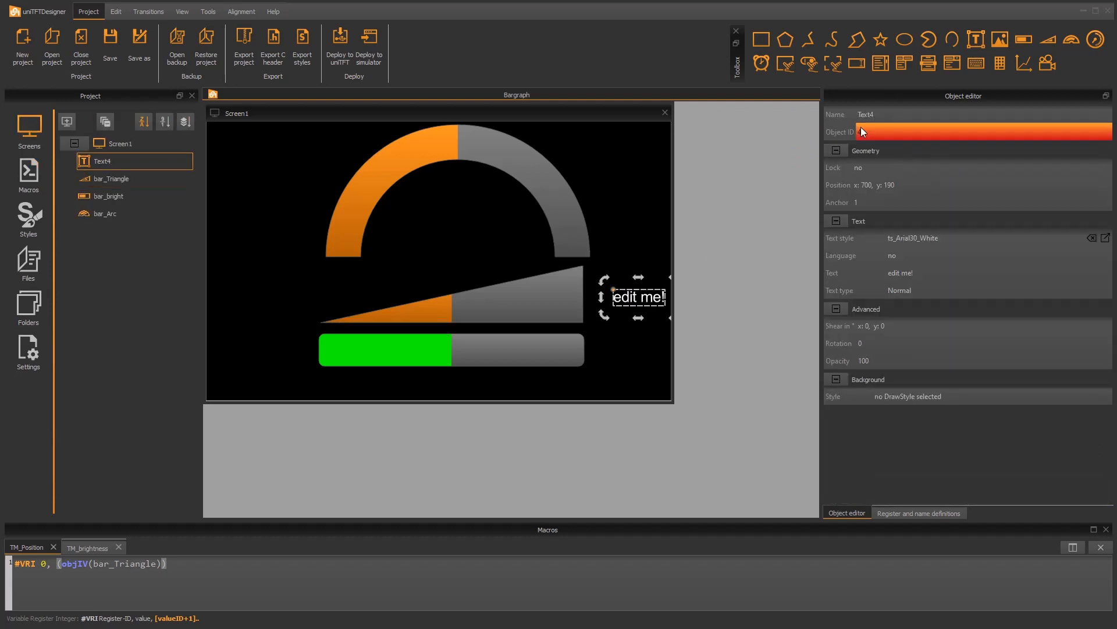
{"action": "type", "text": "lb_pos"}
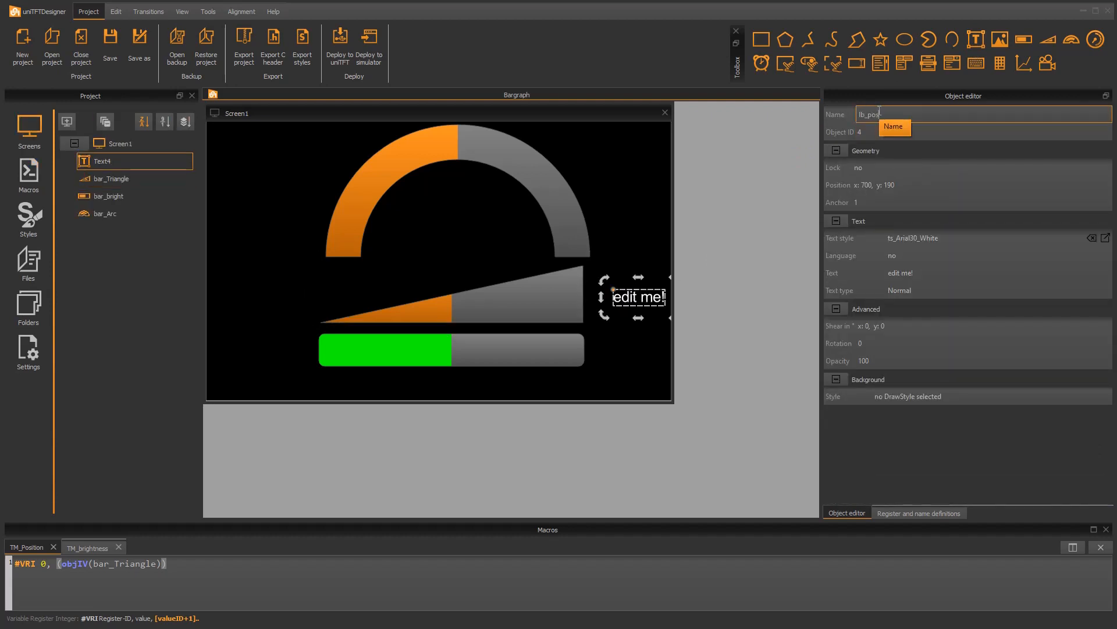
{"action": "key", "text": "Return"}
Set the text type of lb_pos to Autochange and shift the text slightly left to about x 675, y 189
{"action": "left_click", "coordinate": [902, 291]}
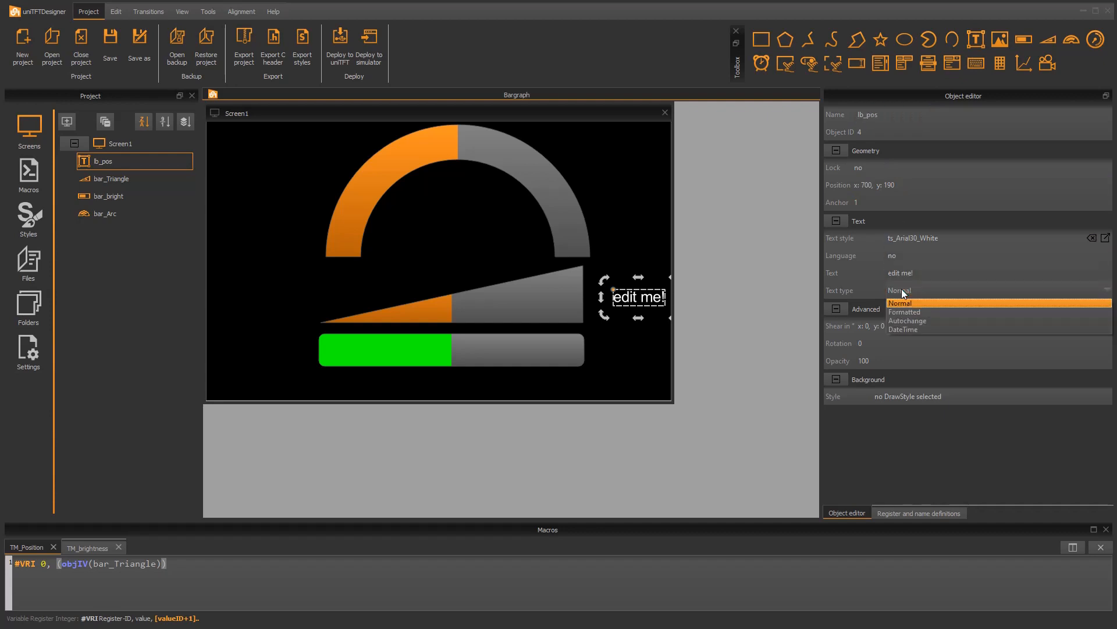
{"action": "left_click", "coordinate": [906, 319]}
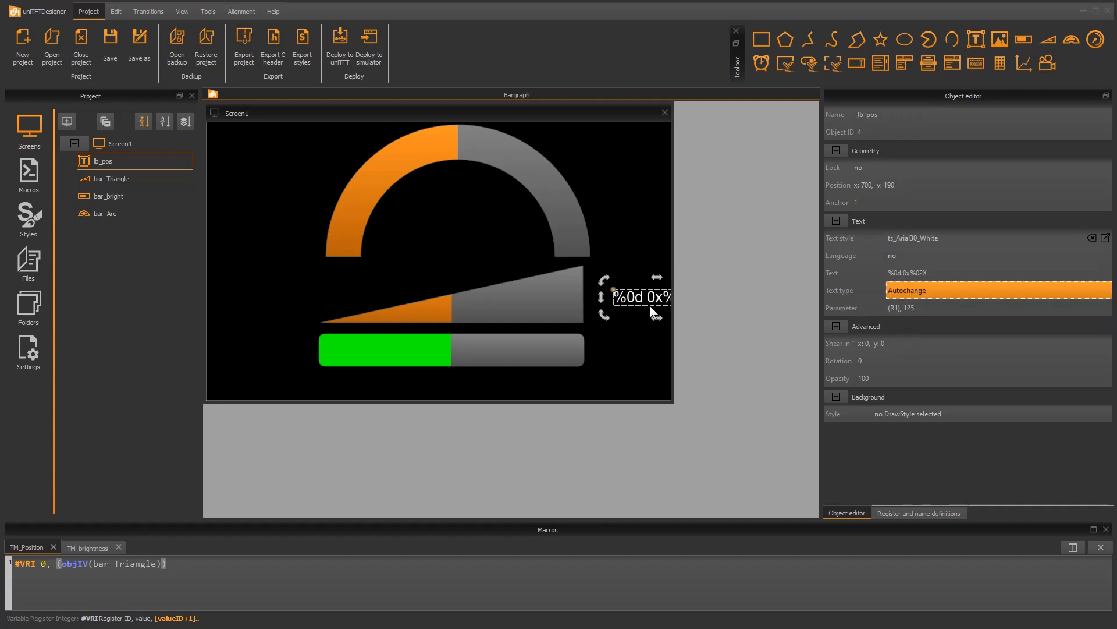
{"action": "left_click_drag", "start_coordinate": [640, 301], "coordinate": [626, 300]}
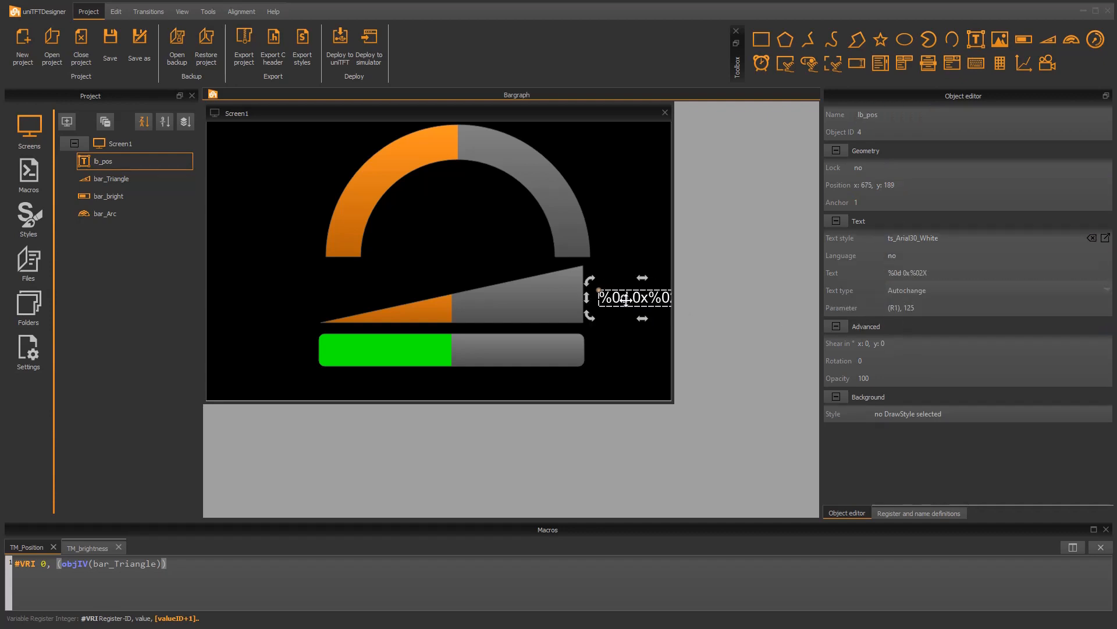
Set the format string of lb_pos to "%04d mm" and its parameter to (R0)
{"action": "double_click", "coordinate": [625, 299]}
{"action": "left_click_drag", "start_coordinate": [533, 213], "coordinate": [487, 213]}
{"action": "key", "text": "BackSpace"}
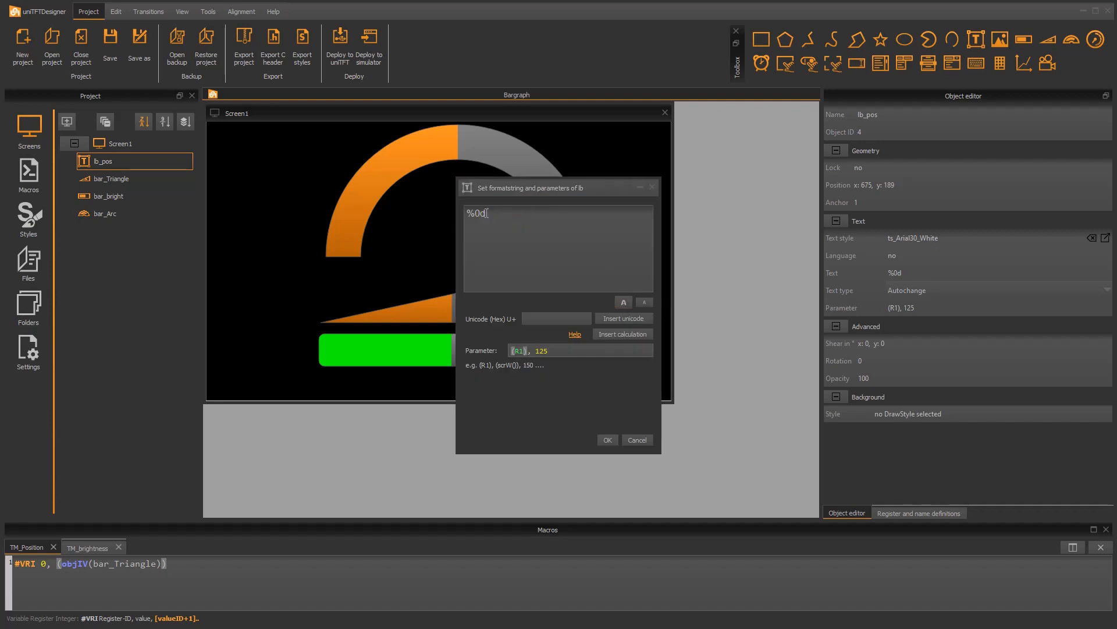
{"action": "type", "text": "4d mm"}
{"action": "left_click_drag", "start_coordinate": [554, 356], "coordinate": [521, 349]}
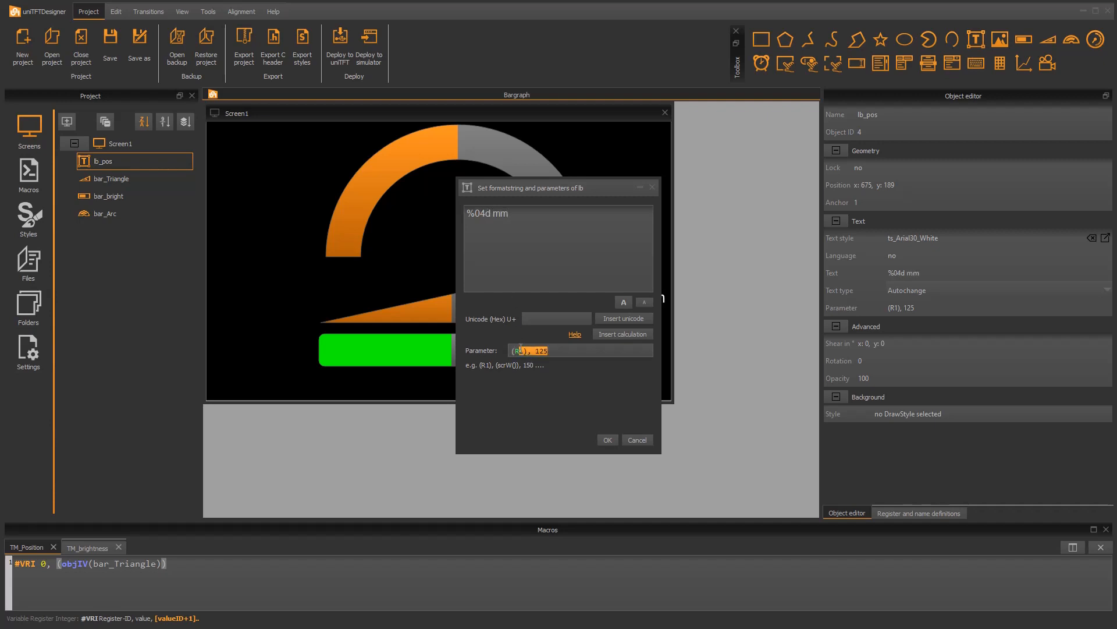
{"action": "type", "text": "0)"}
{"action": "left_click", "coordinate": [607, 440]}
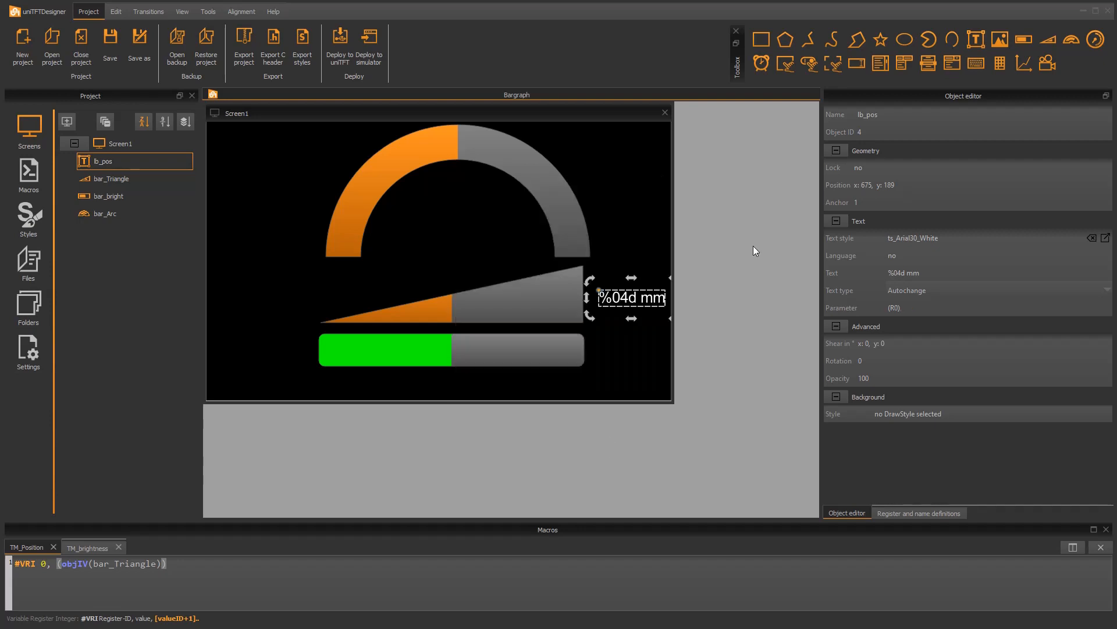
Test the project in the simulator by raising the brightness bar and the triangle bargraph, and close the simulator
{"action": "key", "text": "F5"}
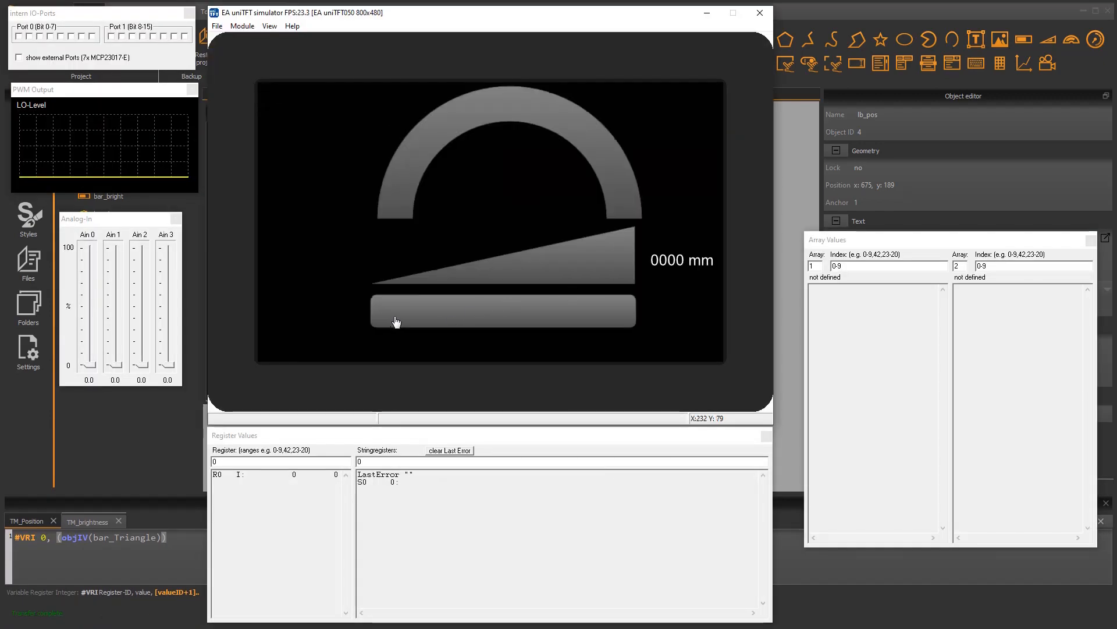
{"action": "left_click_drag", "start_coordinate": [397, 321], "coordinate": [621, 314]}
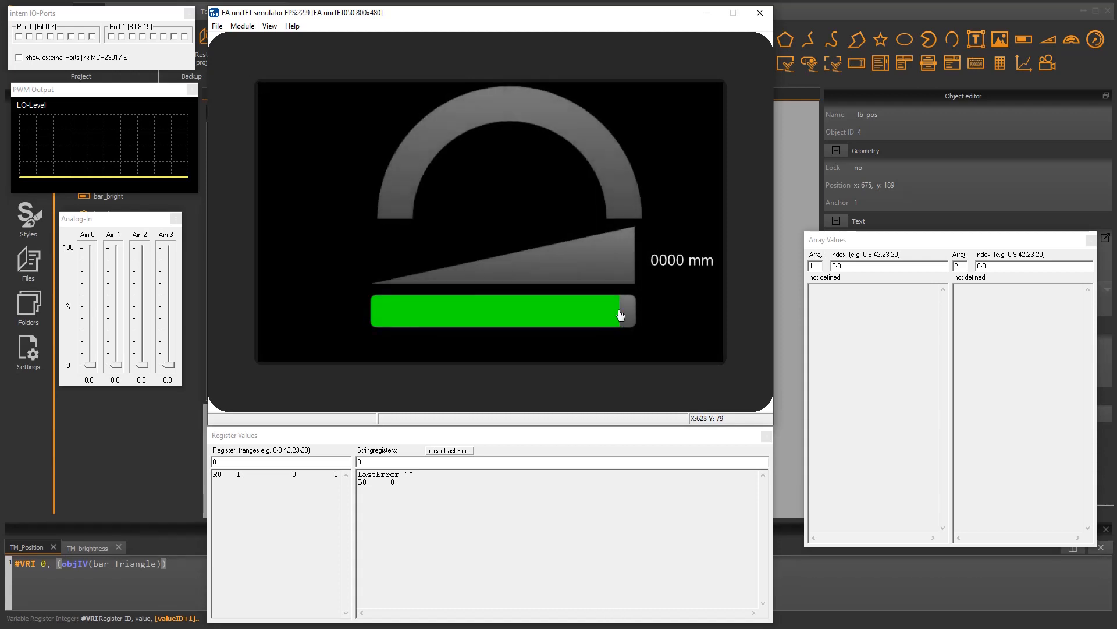
{"action": "left_click_drag", "start_coordinate": [593, 278], "coordinate": [564, 289]}
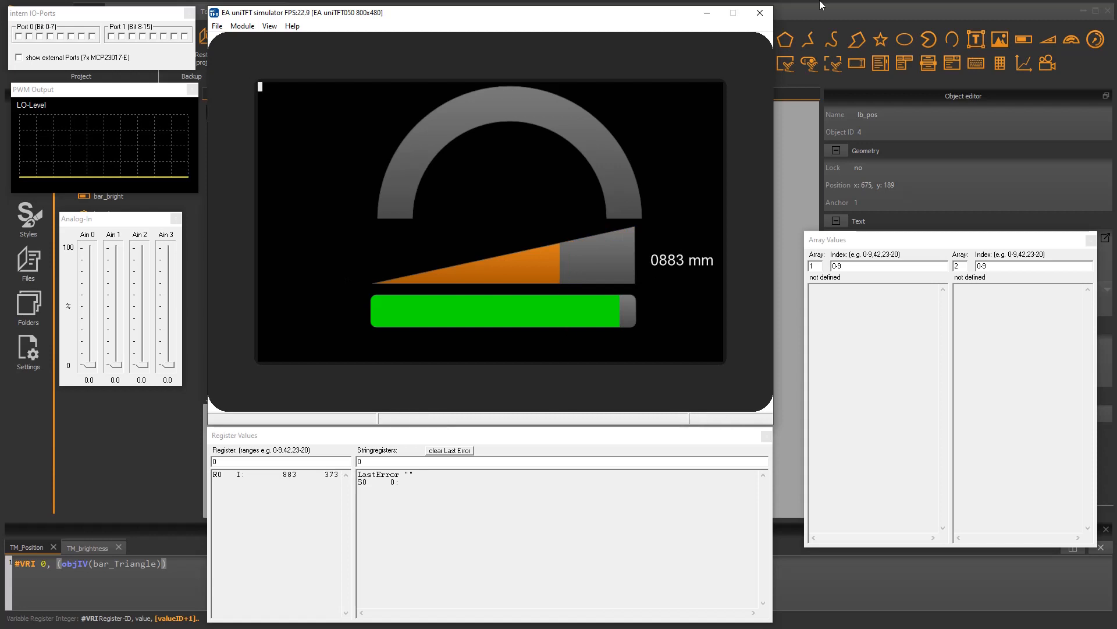
{"action": "left_click", "coordinate": [760, 12]}
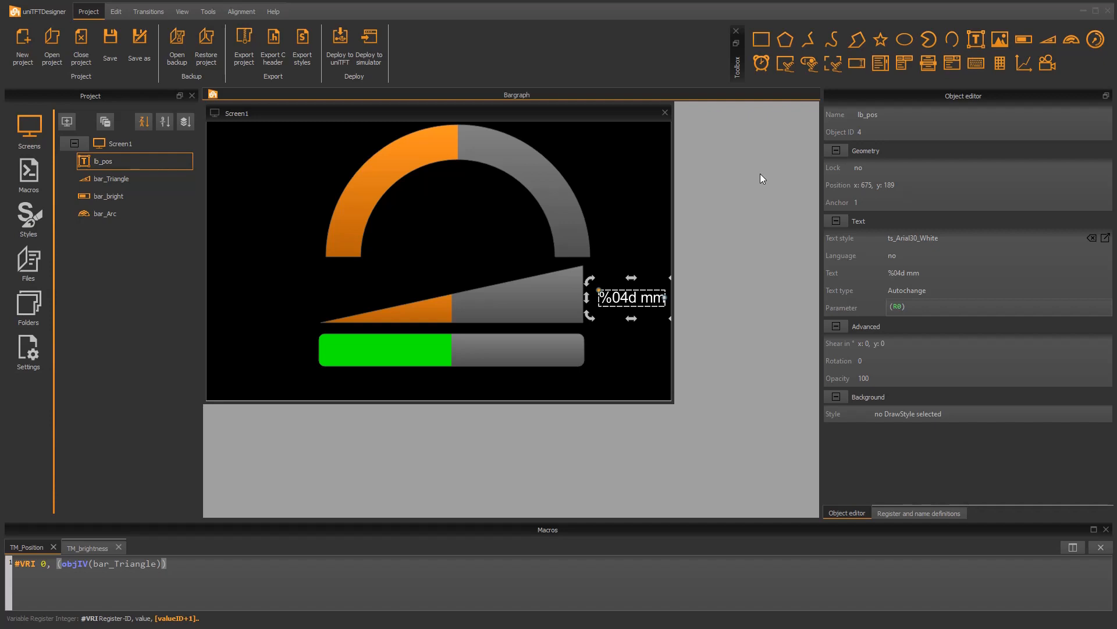
Add #IVA bar_Arc, (analog(0)) to the screen initialisation of Screen1 to link the arc bargraph to analog input 0
{"action": "left_click", "coordinate": [643, 249]}
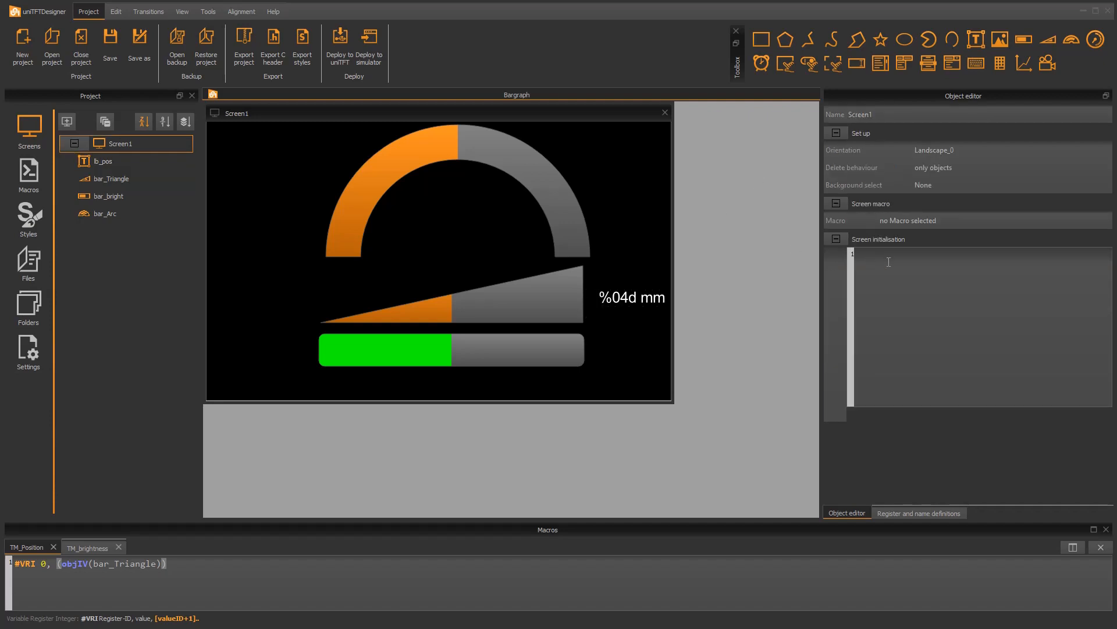
{"action": "type", "text": "#IVA ba"}
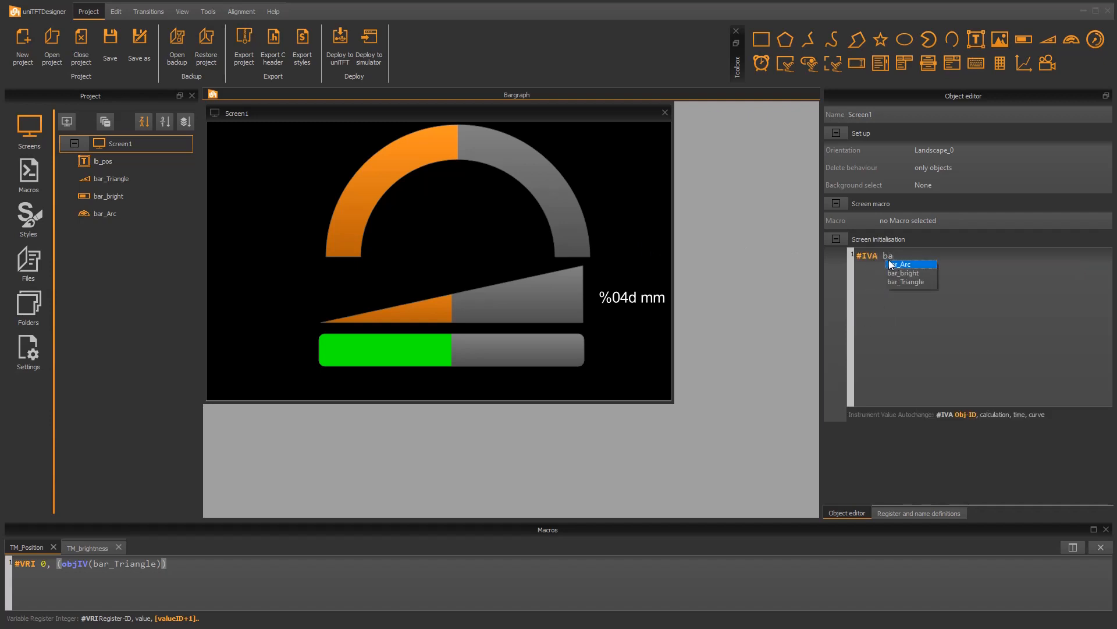
{"action": "double_click", "coordinate": [890, 264]}
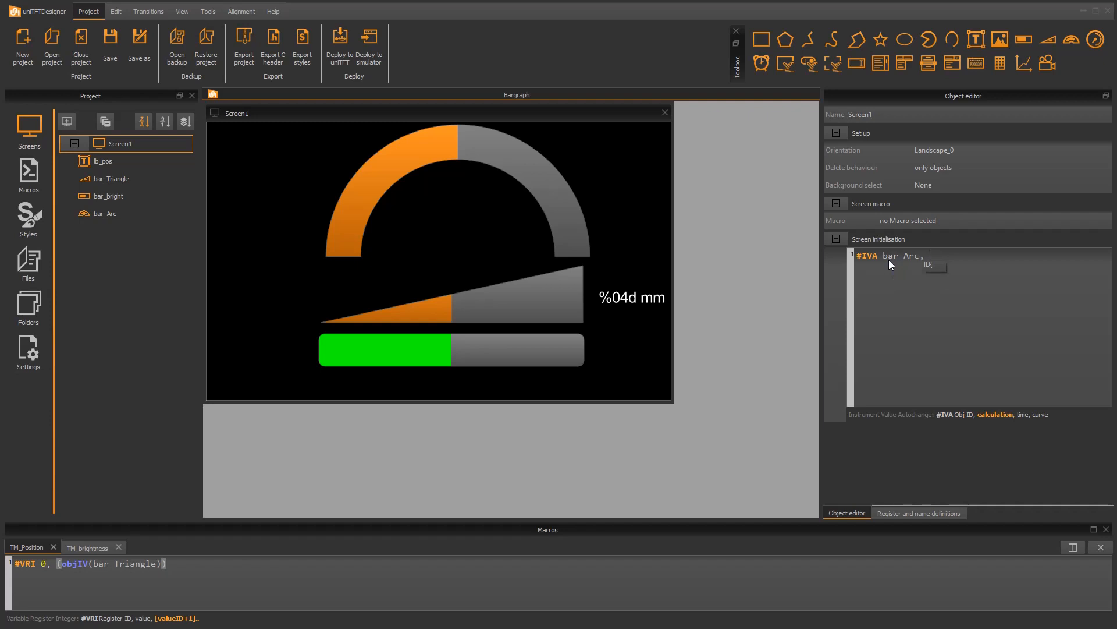
{"action": "type", "text": "(an"}
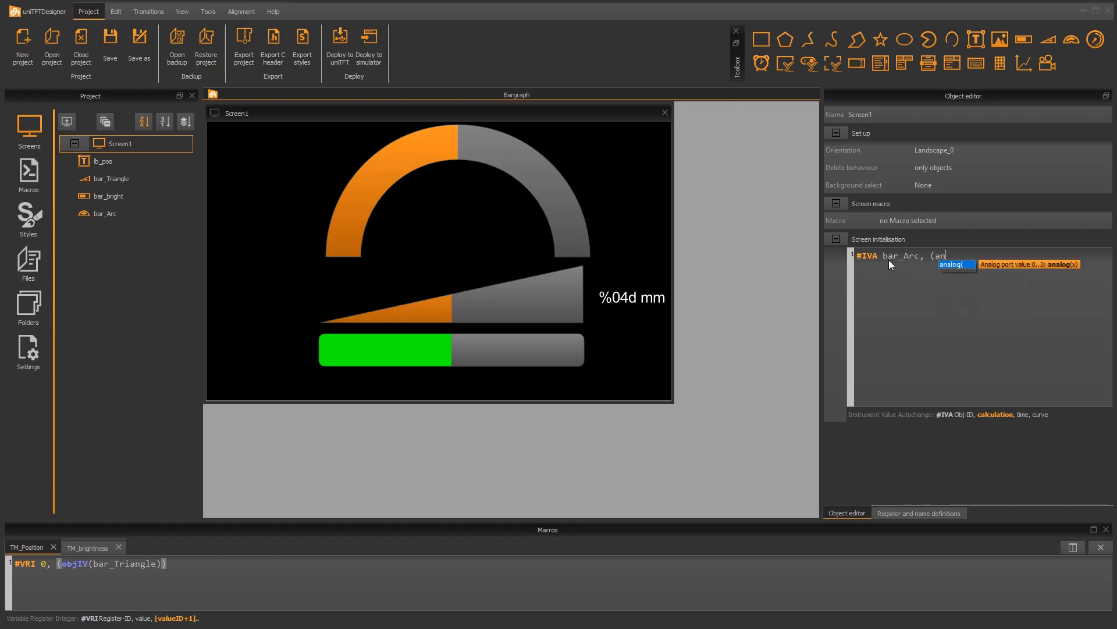
{"action": "key", "text": "Return"}
{"action": "type", "text": "0"}
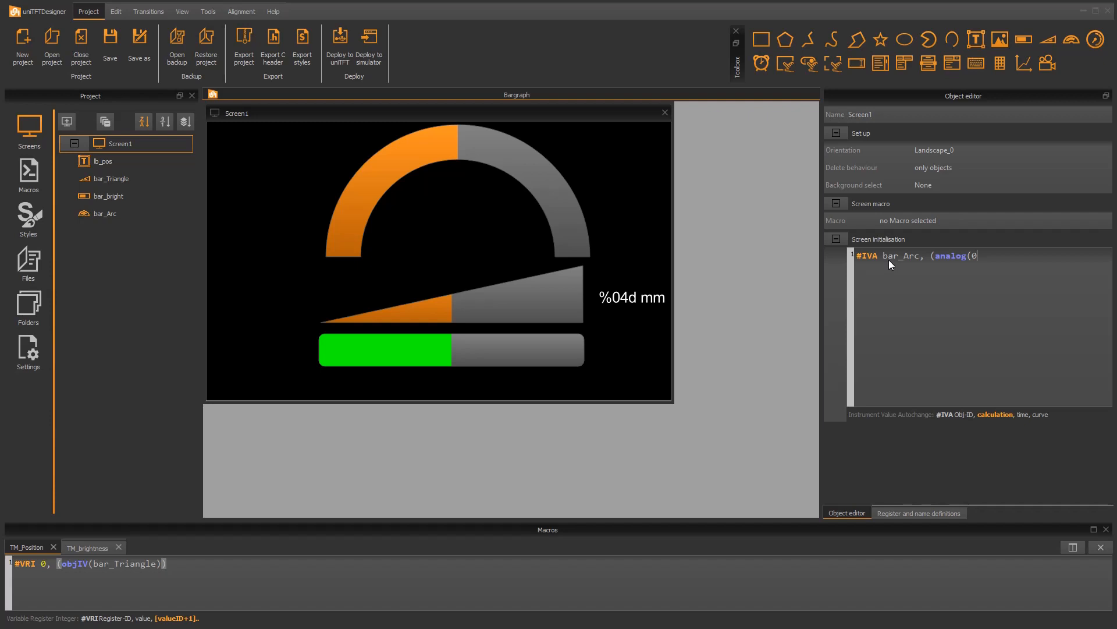
{"action": "type", "text": "))"}
Set the maximum value of the arc bargraph bar_Arc to 4095
{"action": "left_click", "coordinate": [568, 207]}
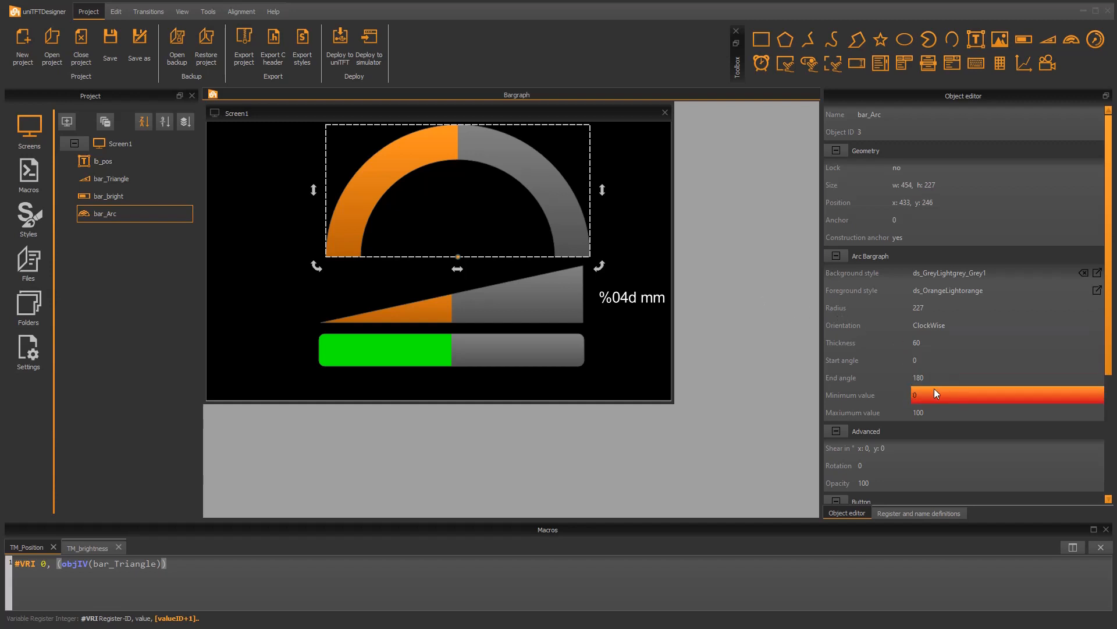
{"action": "left_click", "coordinate": [935, 414]}
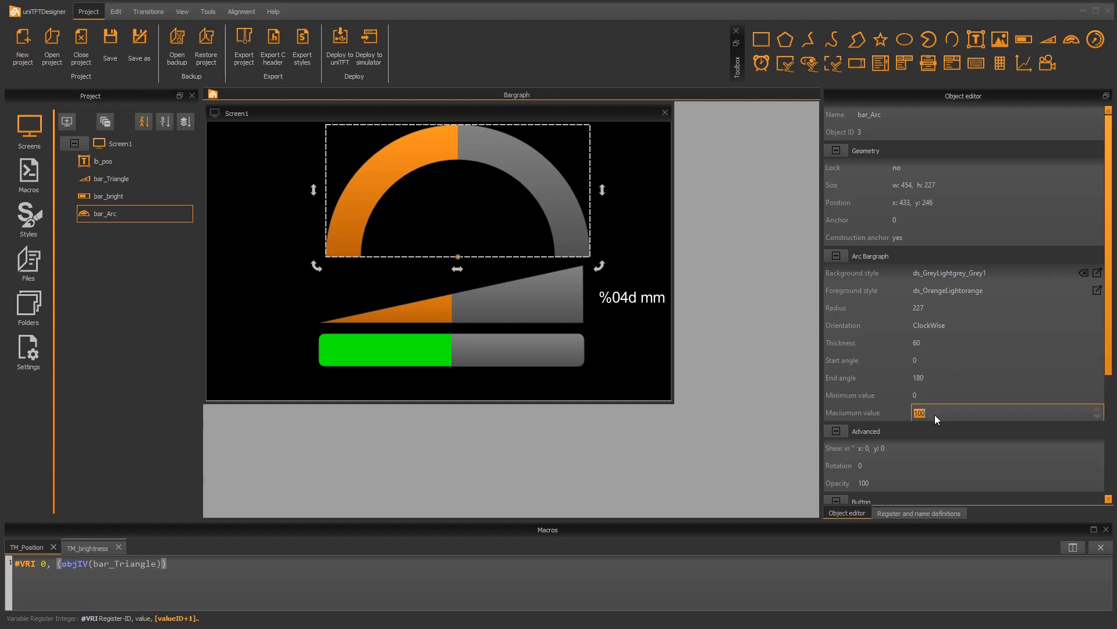
{"action": "type", "text": "4095"}
{"action": "key", "text": "Return"}
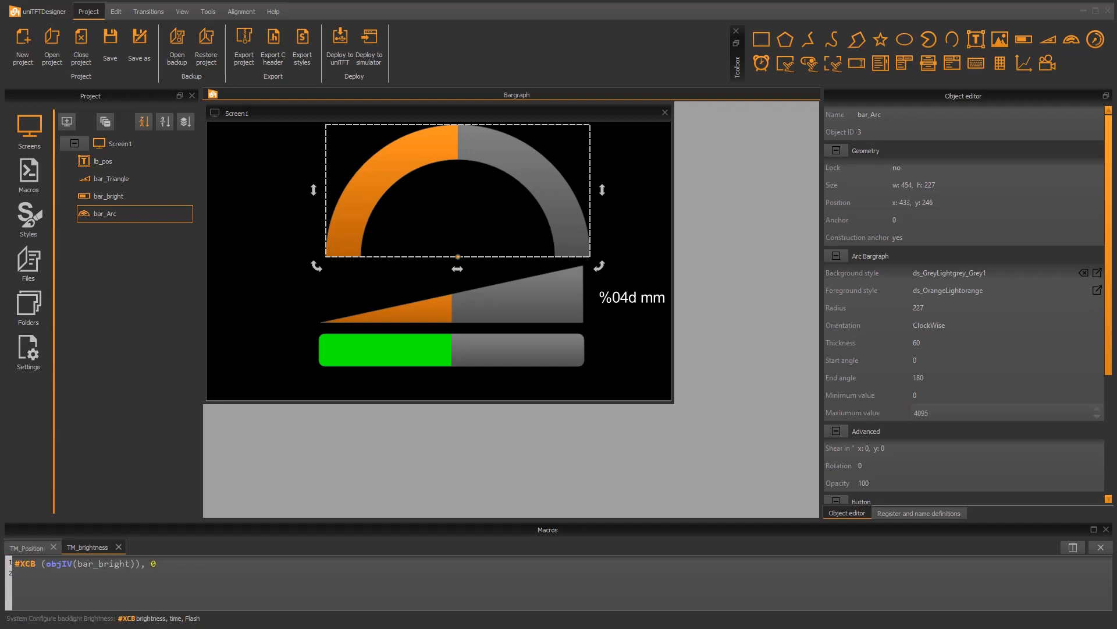
Disable the touchable slider option for the arc bargraph by setting it to no
{"action": "left_click_drag", "start_coordinate": [1107, 347], "coordinate": [1102, 465]}
{"action": "left_click", "coordinate": [957, 373]}
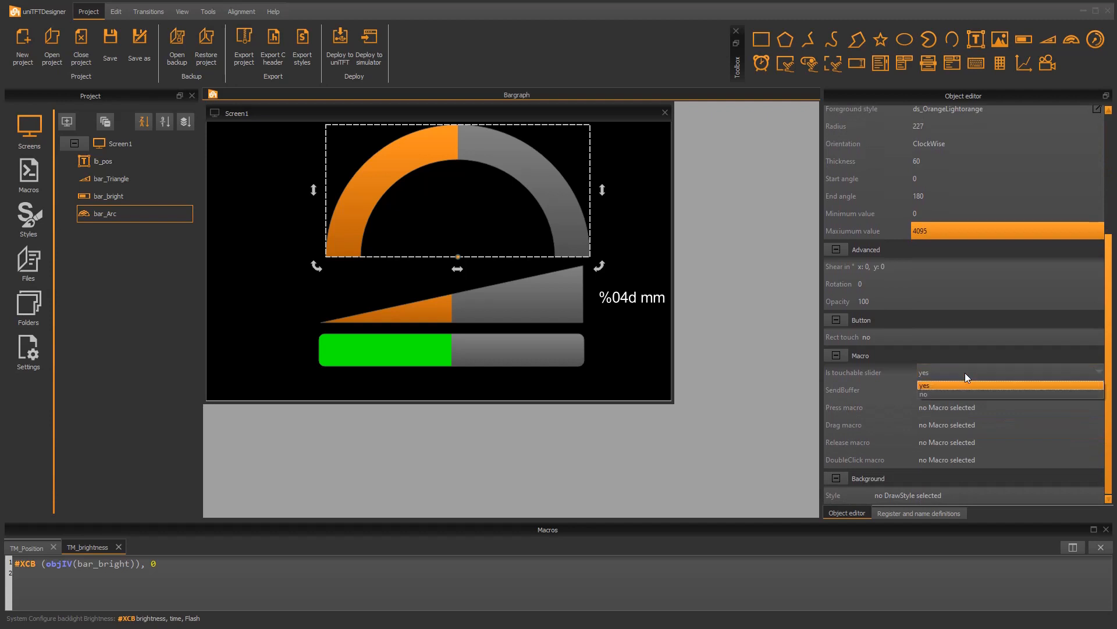
{"action": "left_click", "coordinate": [958, 394]}
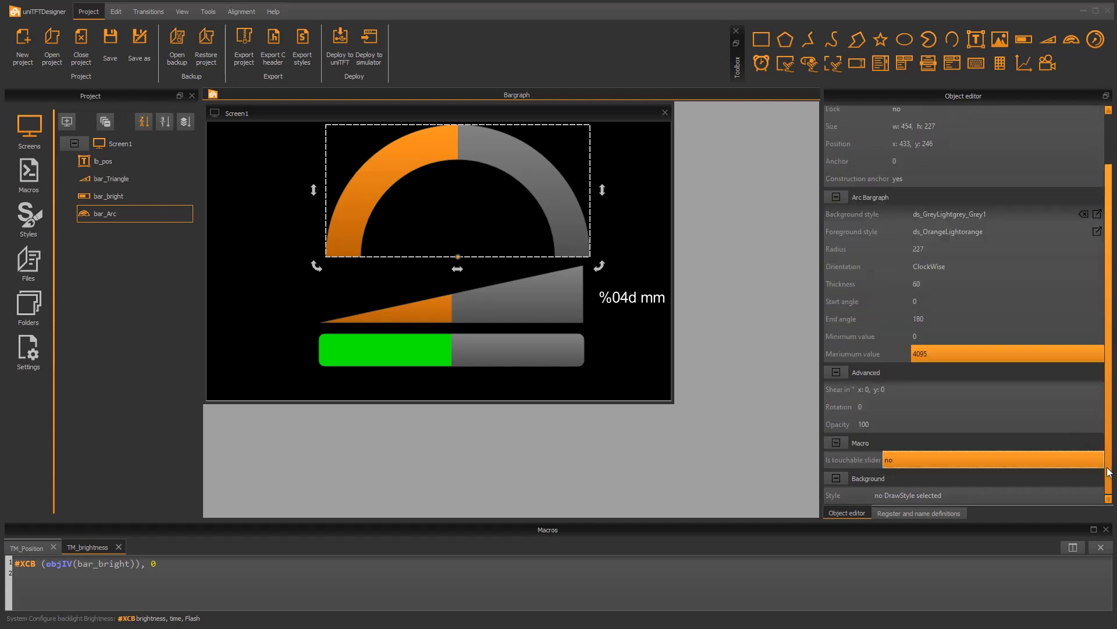
{"action": "left_click_drag", "start_coordinate": [1109, 472], "coordinate": [1105, 410]}
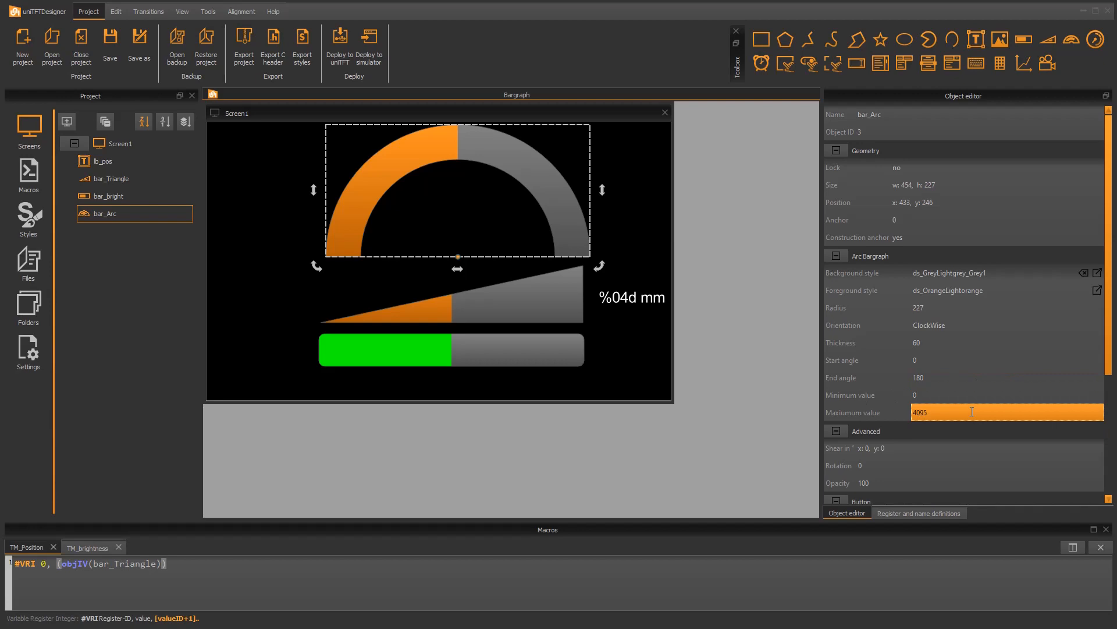
Run the simulator, raise analog input Ain 0 to about 58.5 %, and check which simulator windows are enabled, including Analog In
{"action": "key", "text": "F5"}
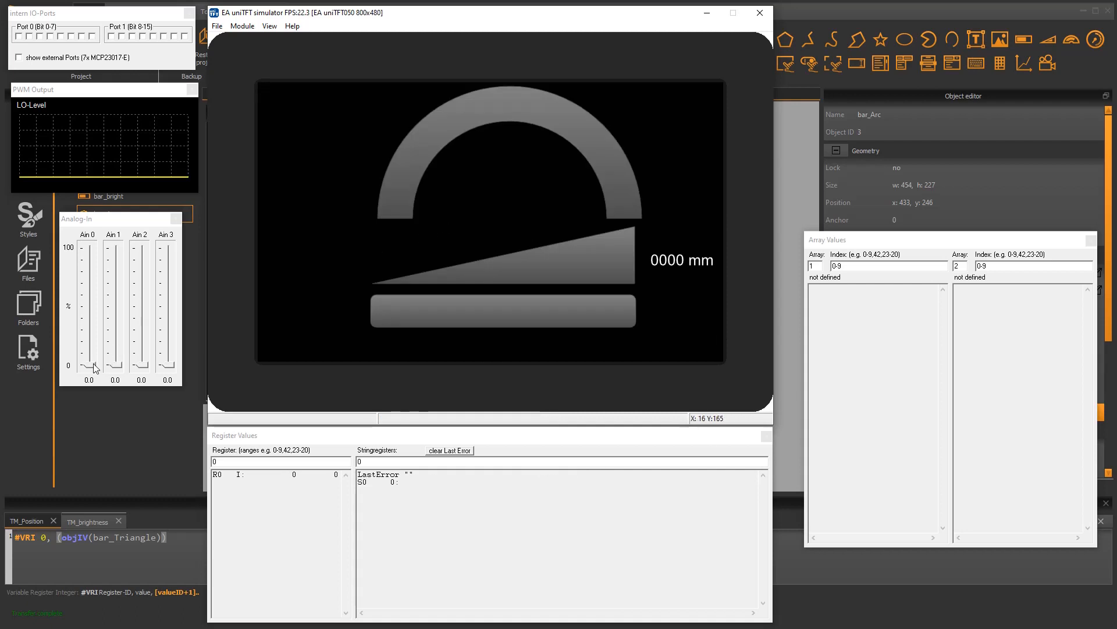
{"action": "left_click_drag", "start_coordinate": [95, 367], "coordinate": [108, 296]}
{"action": "left_click", "coordinate": [269, 26]}
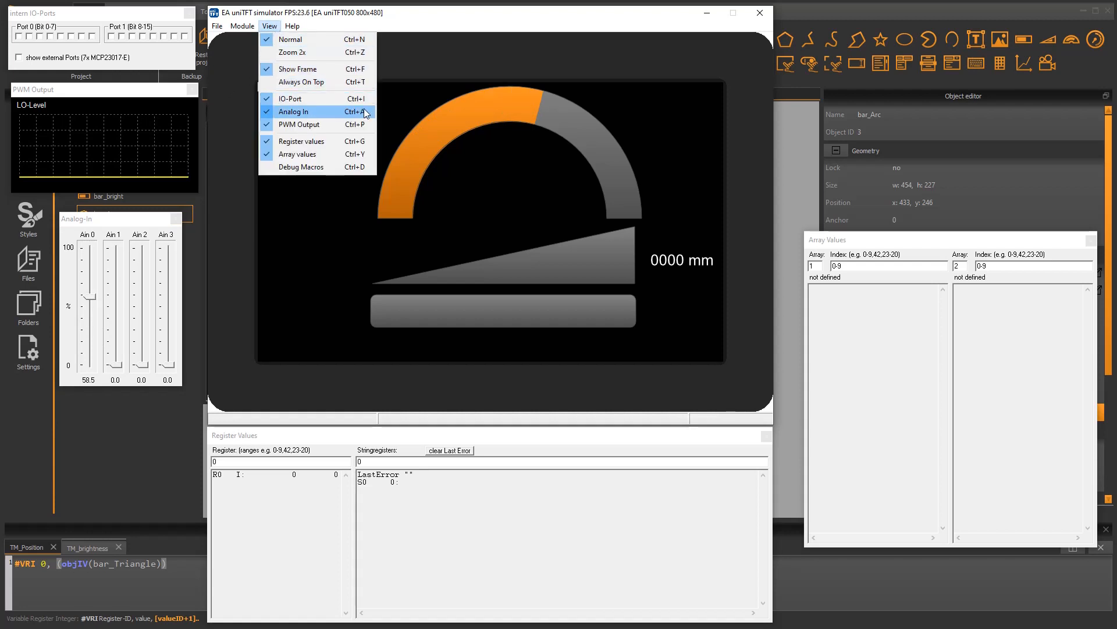
{"action": "left_click", "coordinate": [478, 61]}
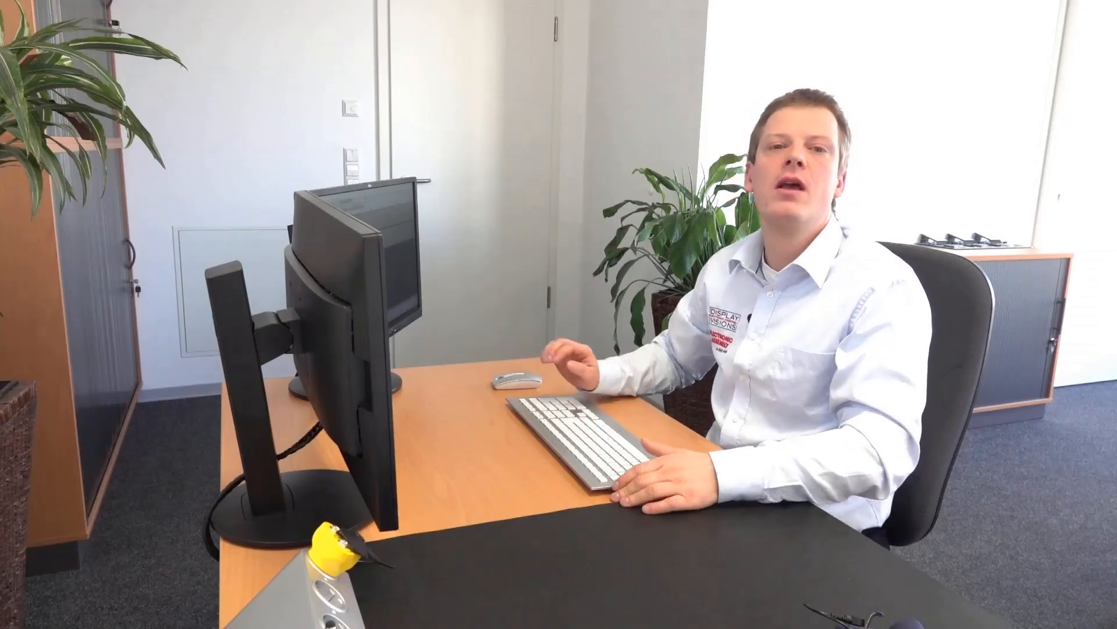